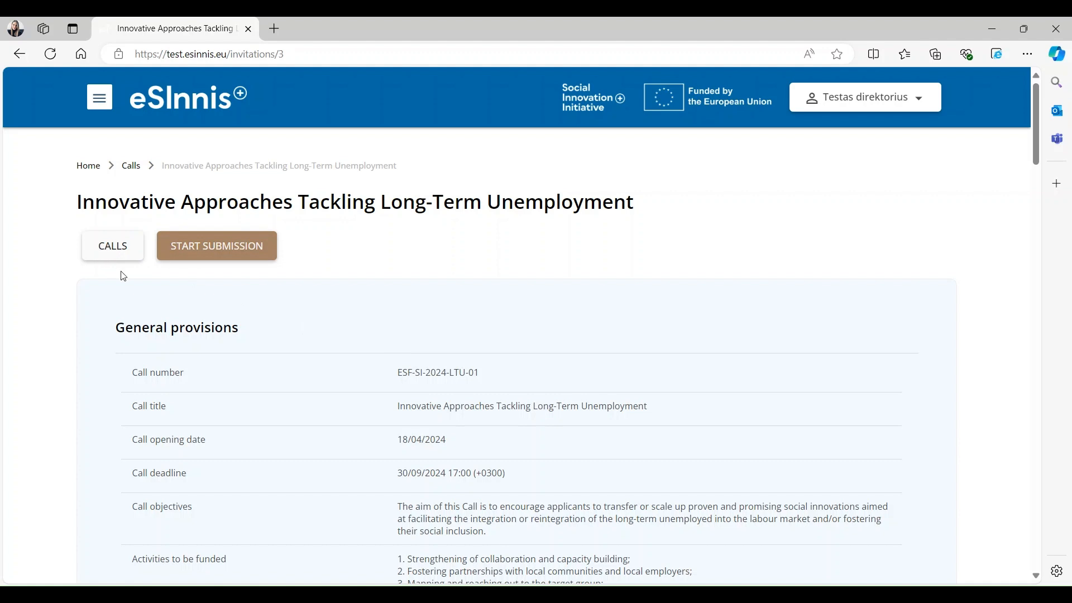
- Start a new application for the call and preview its General information section
{"action": "left_click", "coordinate": [252, 248]}
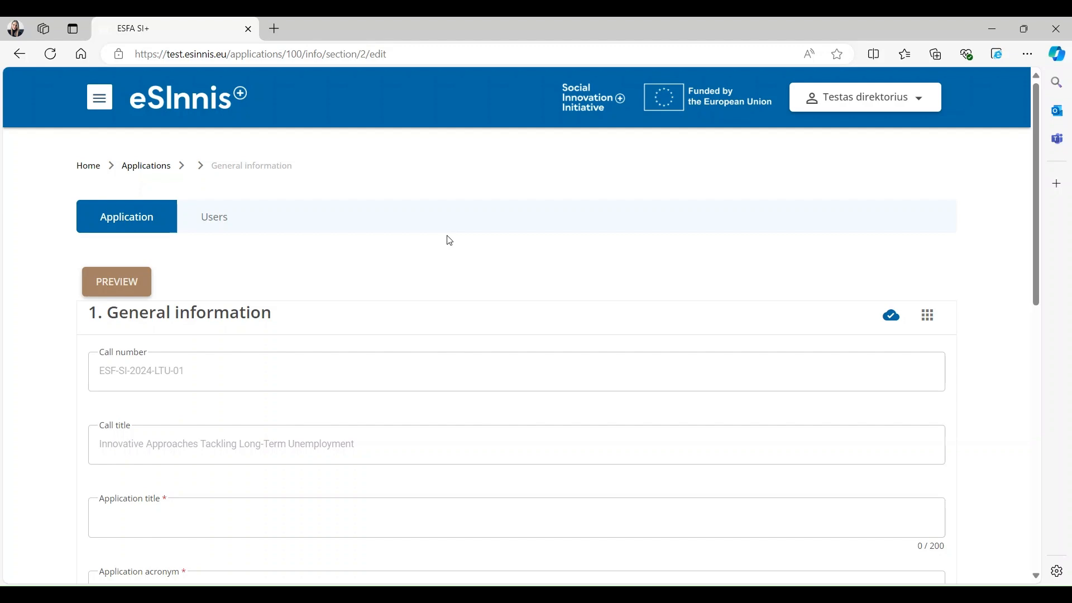
{"action": "left_click", "coordinate": [112, 286]}
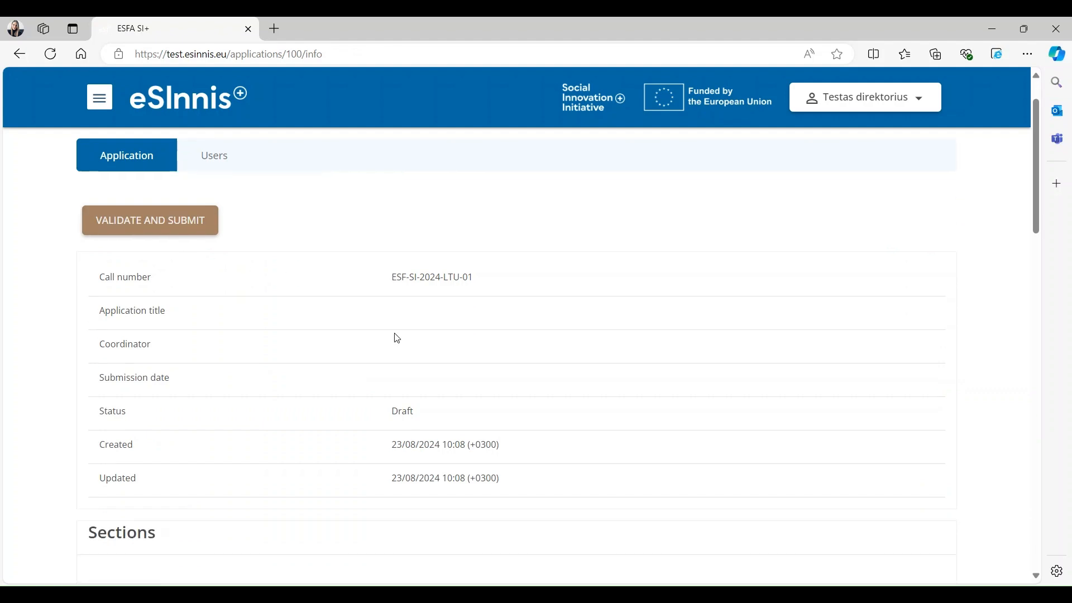
{"action": "scroll", "coordinate": [438, 337], "scroll_direction": "down", "scroll_amount": 5}
{"action": "left_click", "coordinate": [884, 281]}
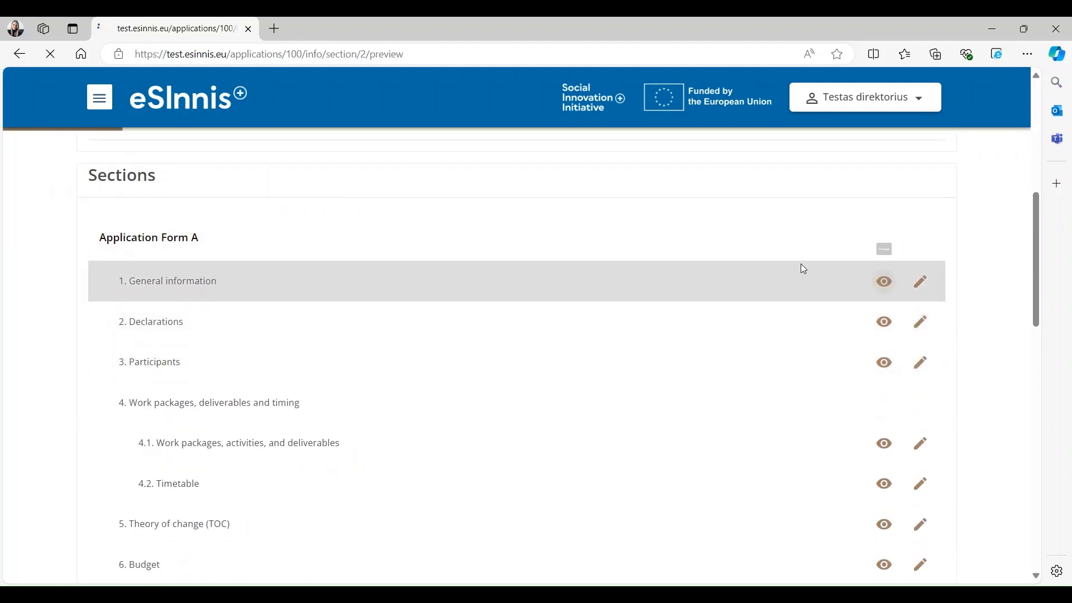
{"action": "scroll", "coordinate": [637, 377], "scroll_direction": "down", "scroll_amount": 3}
{"action": "scroll", "coordinate": [637, 377], "scroll_direction": "down", "scroll_amount": 1}
{"action": "scroll", "coordinate": [627, 383], "scroll_direction": "up", "scroll_amount": 6}
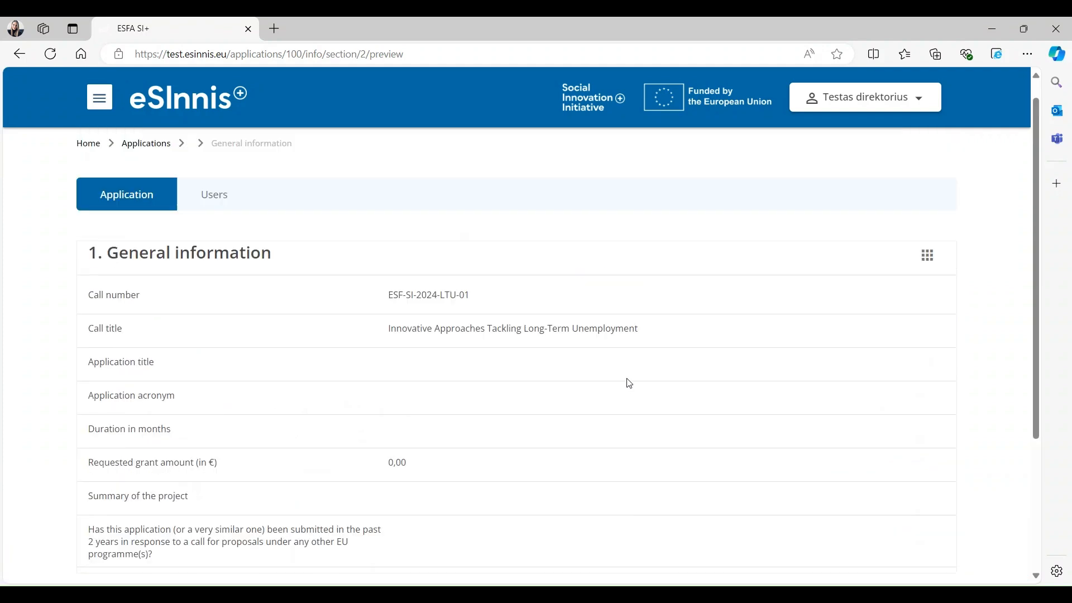
{"action": "left_click", "coordinate": [124, 221]}
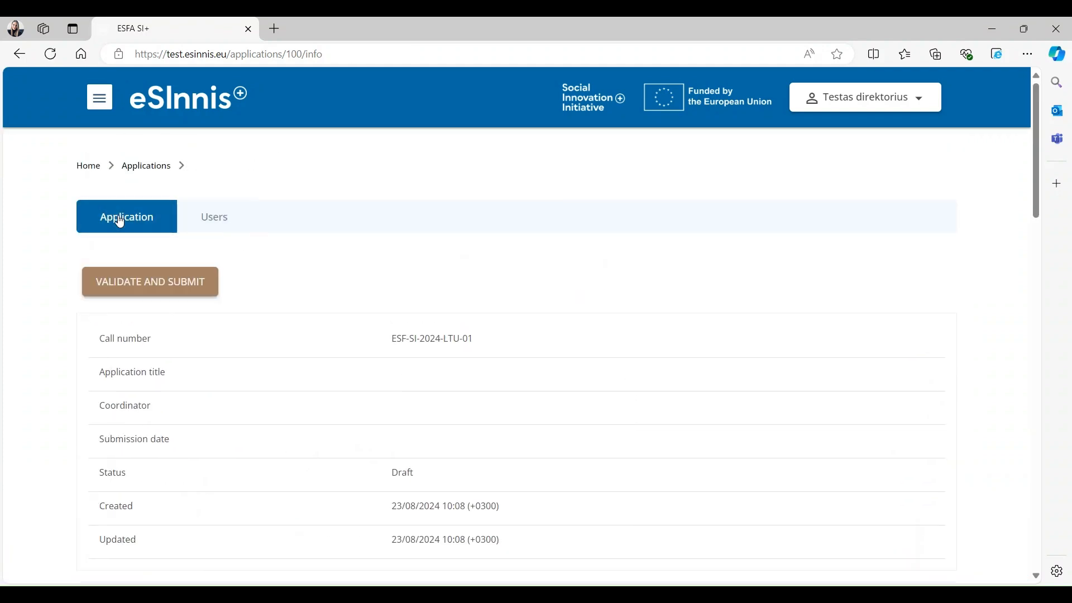
- Run the application validation, review the missing mandatory fields, and open the form for editing
{"action": "left_click", "coordinate": [149, 288]}
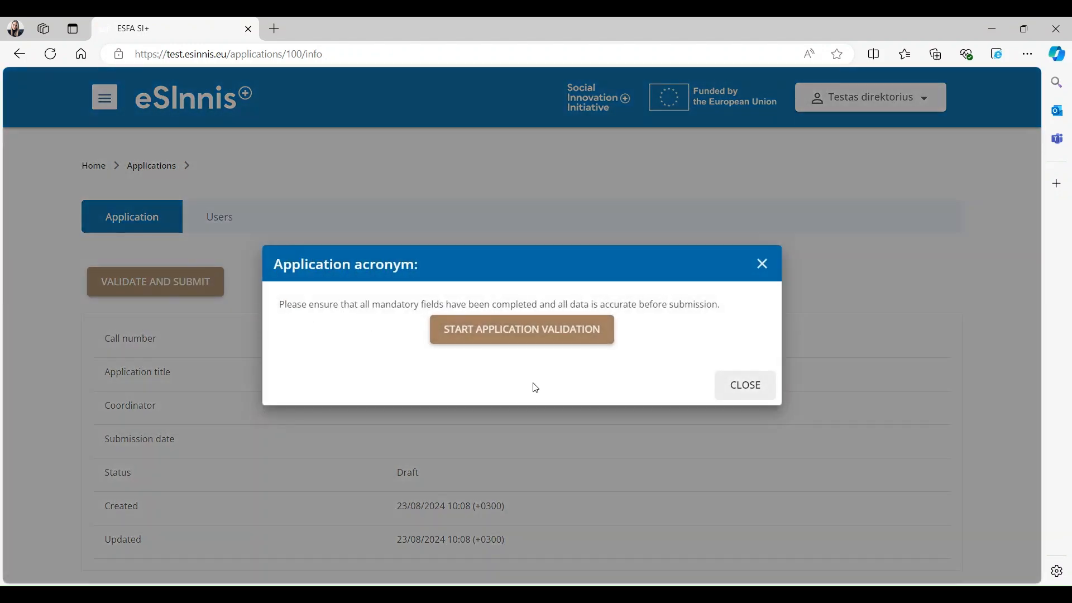
{"action": "left_click", "coordinate": [539, 338]}
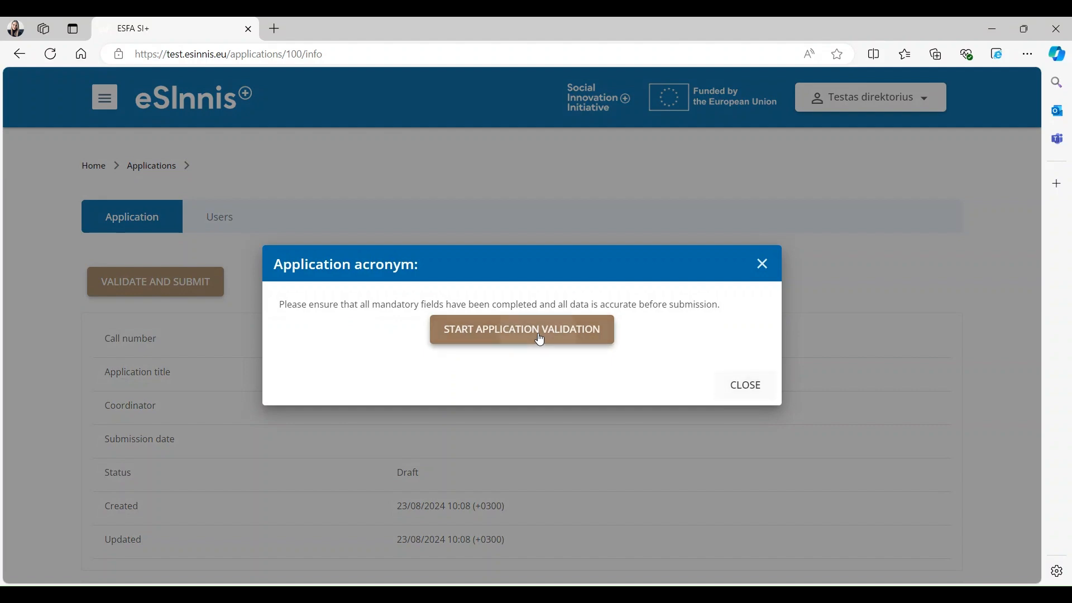
{"action": "scroll", "coordinate": [648, 376], "scroll_direction": "down", "scroll_amount": 2}
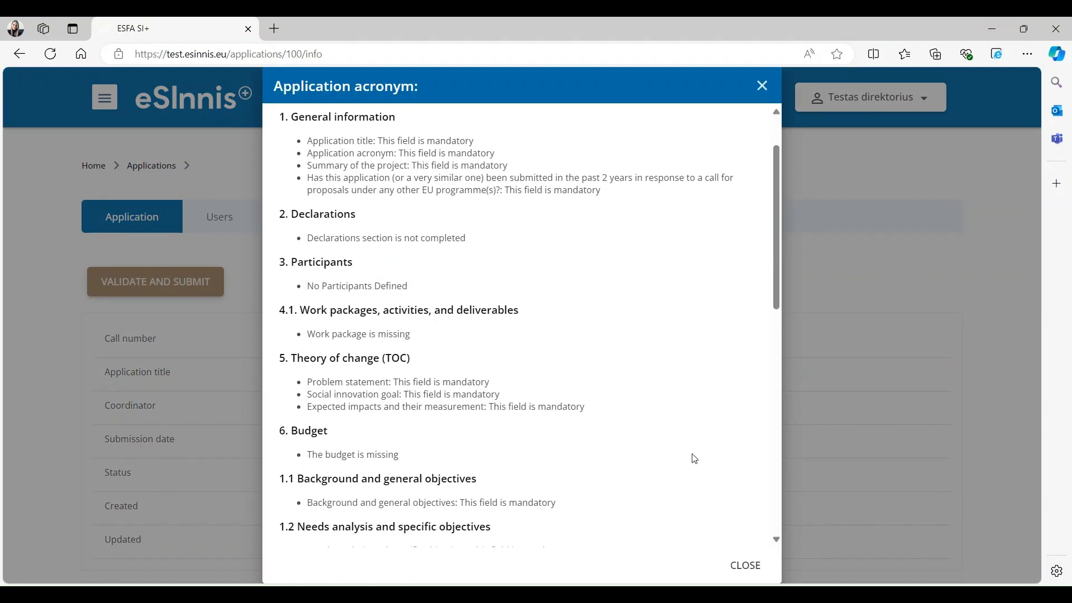
{"action": "left_click", "coordinate": [747, 565]}
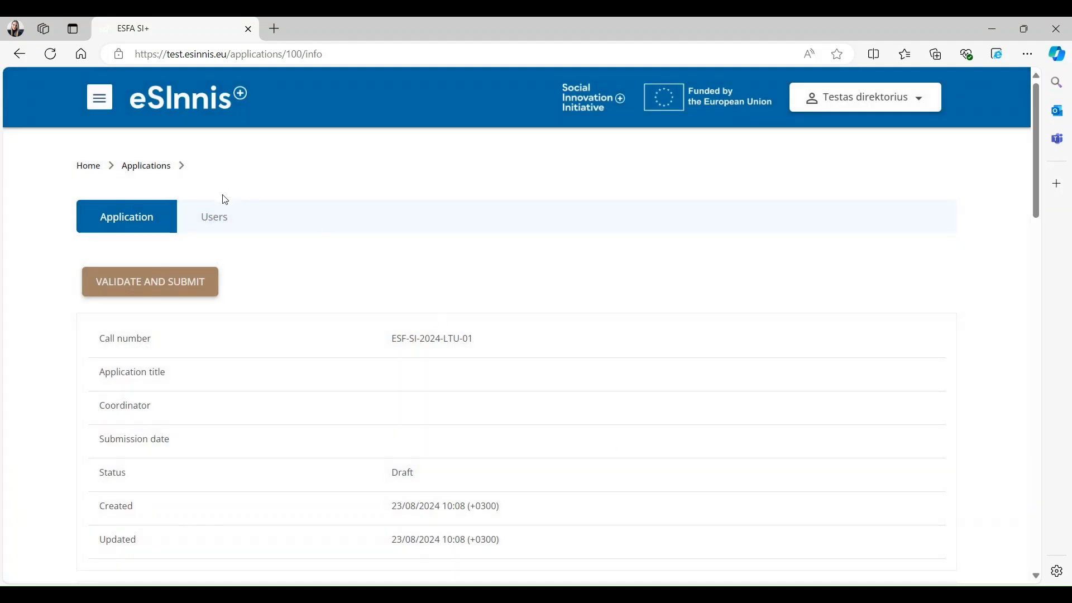
{"action": "left_click", "coordinate": [143, 219]}
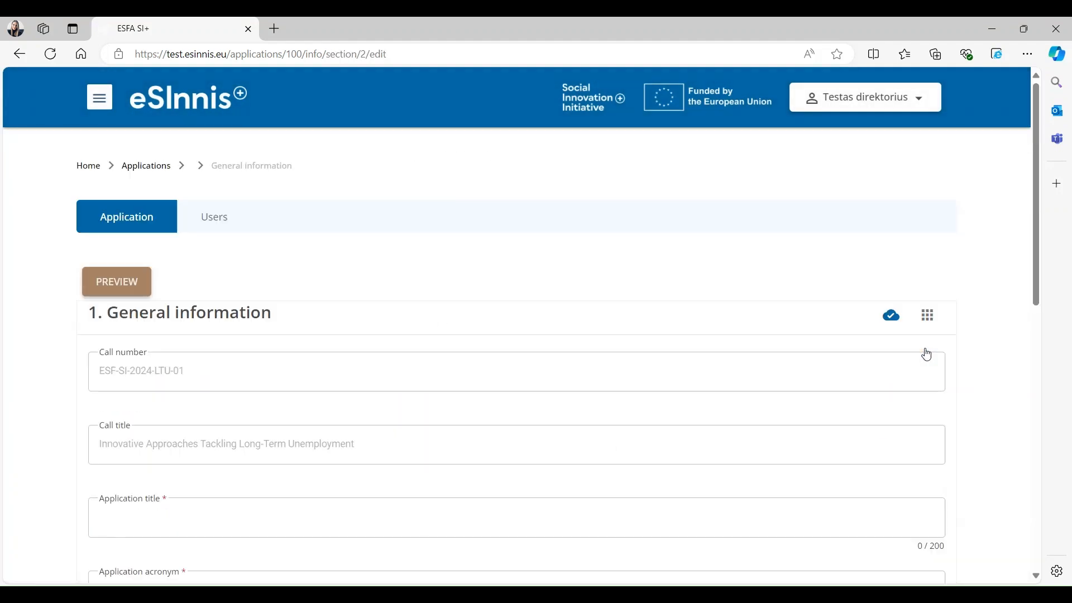
- Edit 1. General information from the section panel and scroll to the title fields
{"action": "mouse_move", "coordinate": [898, 335]}
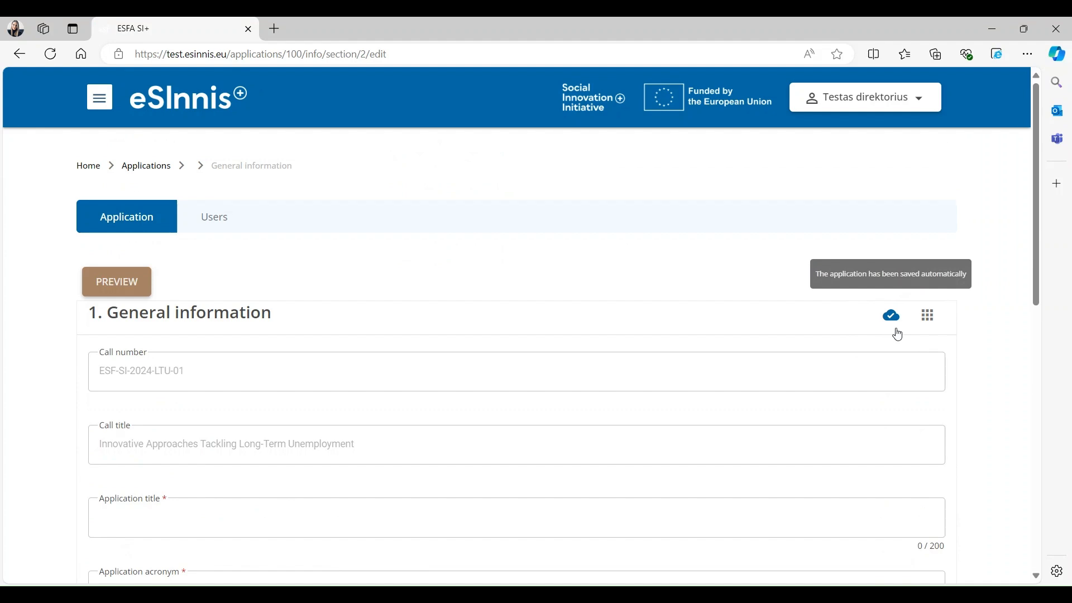
{"action": "left_click", "coordinate": [928, 317]}
{"action": "scroll", "coordinate": [916, 287], "scroll_direction": "down", "scroll_amount": 1}
{"action": "scroll", "coordinate": [918, 280], "scroll_direction": "up", "scroll_amount": 1}
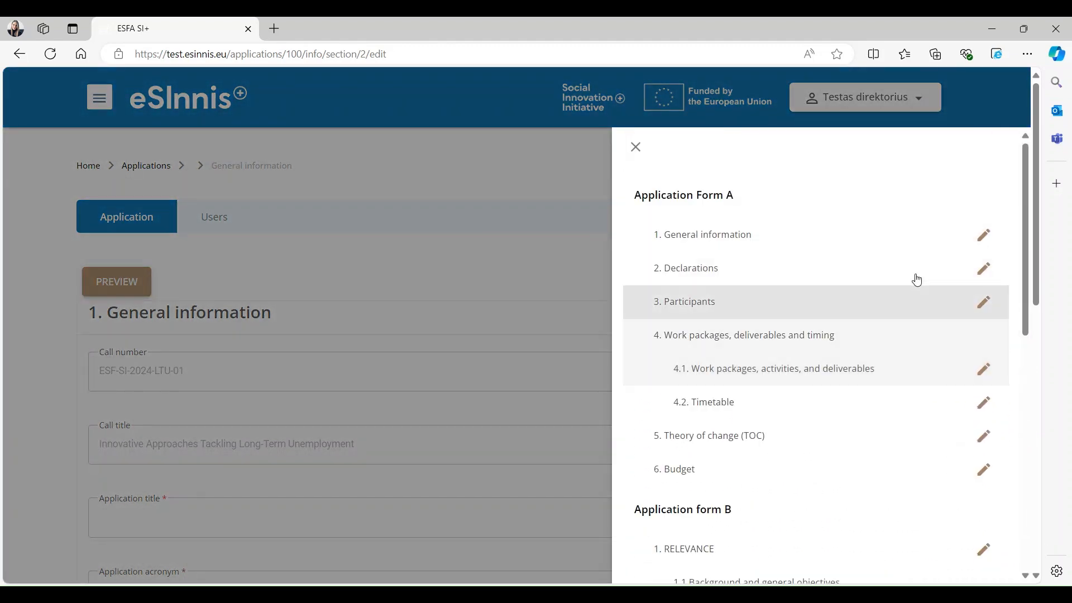
{"action": "left_click", "coordinate": [984, 237]}
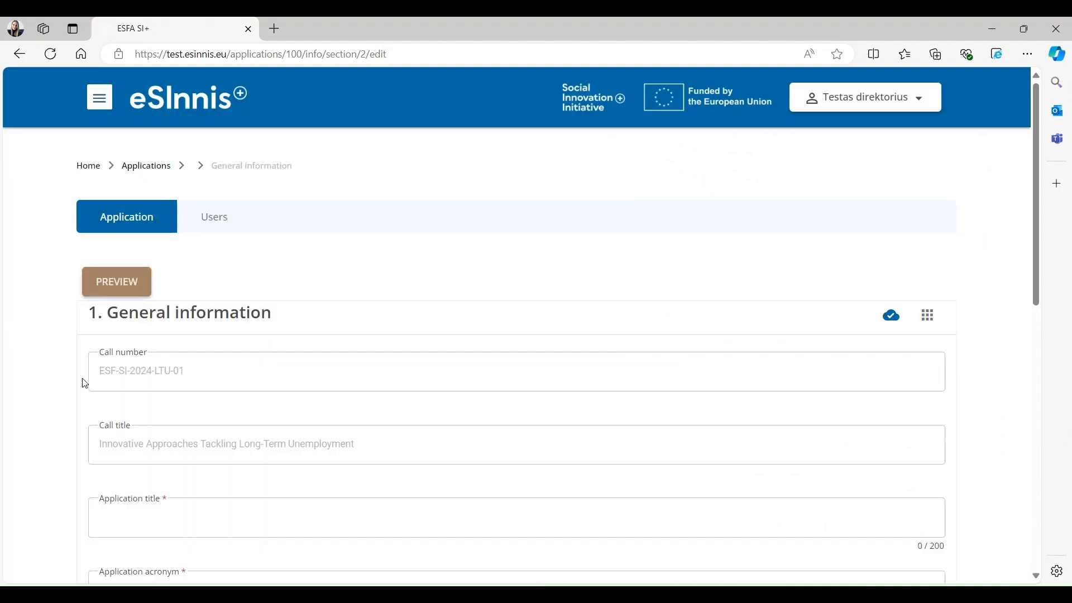
{"action": "scroll", "coordinate": [106, 404], "scroll_direction": "down", "scroll_amount": 5}
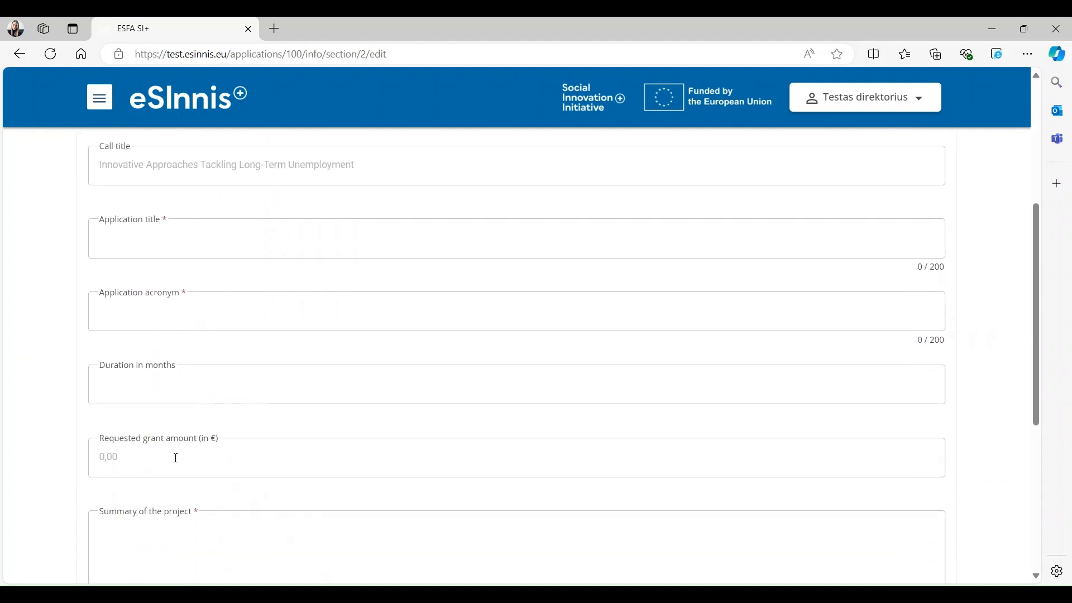
- Enter the title 'Application for tutorial' and acronym 'TA'
{"action": "left_click", "coordinate": [175, 230]}
{"action": "type", "text": "Application for"}
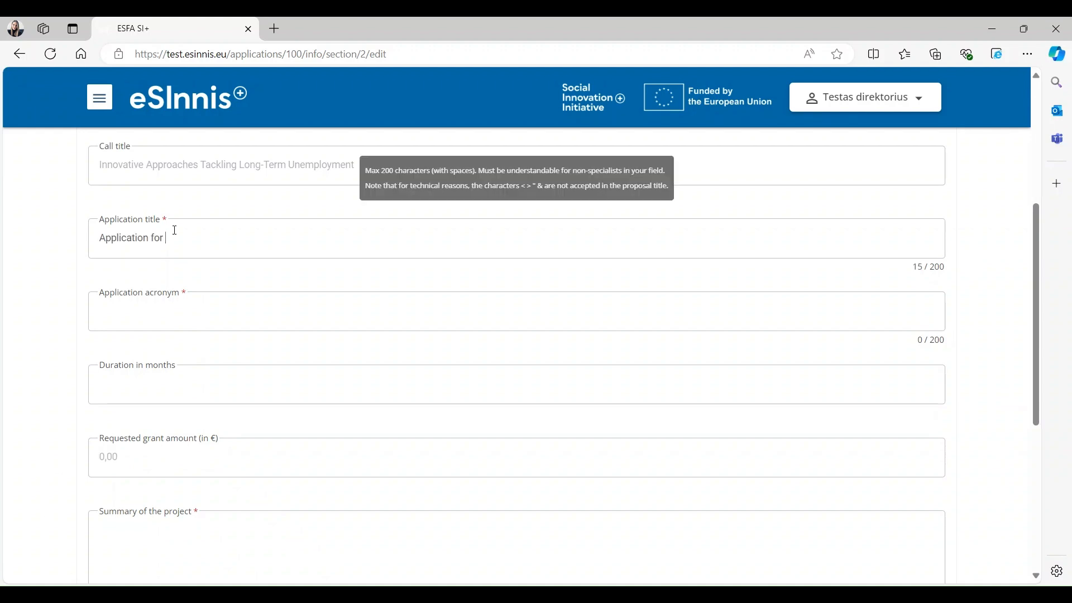
{"action": "type", "text": " tutoria"}
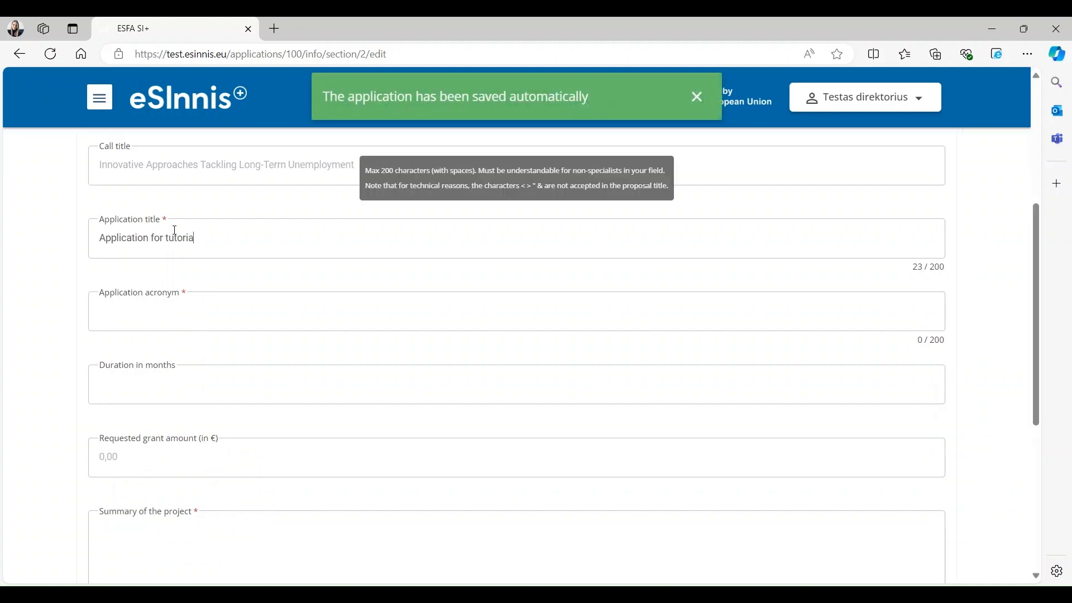
{"action": "type", "text": "l"}
{"action": "key", "text": "Tab"}
{"action": "type", "text": "TA"}
- Paste the project summary, answer No to prior EU submission, and continue to Declarations
{"action": "scroll", "coordinate": [198, 312], "scroll_direction": "down", "scroll_amount": 1}
{"action": "left_click", "coordinate": [237, 509]}
{"action": "type", "text": "Lorem ipsum dolor sit amet, consectetur adipiscing elit. Nunc hendrerit consectetur aliquam. Vestibulum at nisi ex. Nunc vitae augue in metus euismod pharetra sed et neque. Phasellus faucibus suscipit felis, id malesuada nisi placerat in. Sed sem orci, euismod ut placerat vitae, eleifend at velit. Sed vitae luctus eros. Praesent dolor sem, sodales vel nulla sit amet, sagittis facilisis lacus. Maecenas gravida, mi ut commodo tristique, urna nunc dapibus velit, at venenatis ipsum enim sit amet nulla. Aenean facilisis ac est eu aliquam. Suspendisse eu justo venenatis dolor pulvinar blandit. Praesent mollis, nisl eget blandit tincidunt, tellus dui aliquam velit, vel tempus dolor risus sit amet diam. Cras ac mattis nibh."}
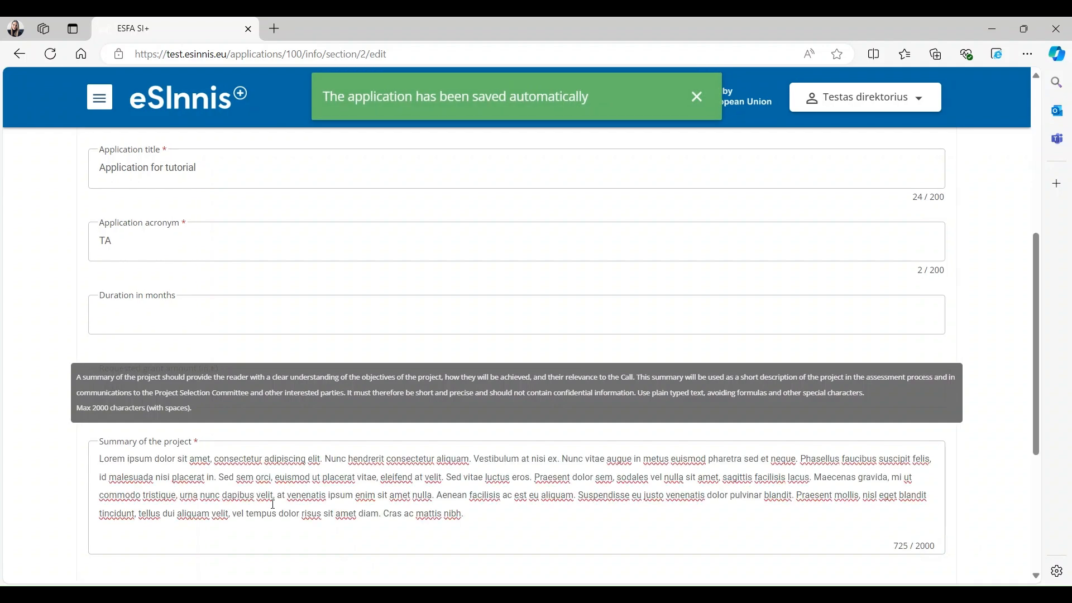
{"action": "scroll", "coordinate": [313, 504], "scroll_direction": "down", "scroll_amount": 2}
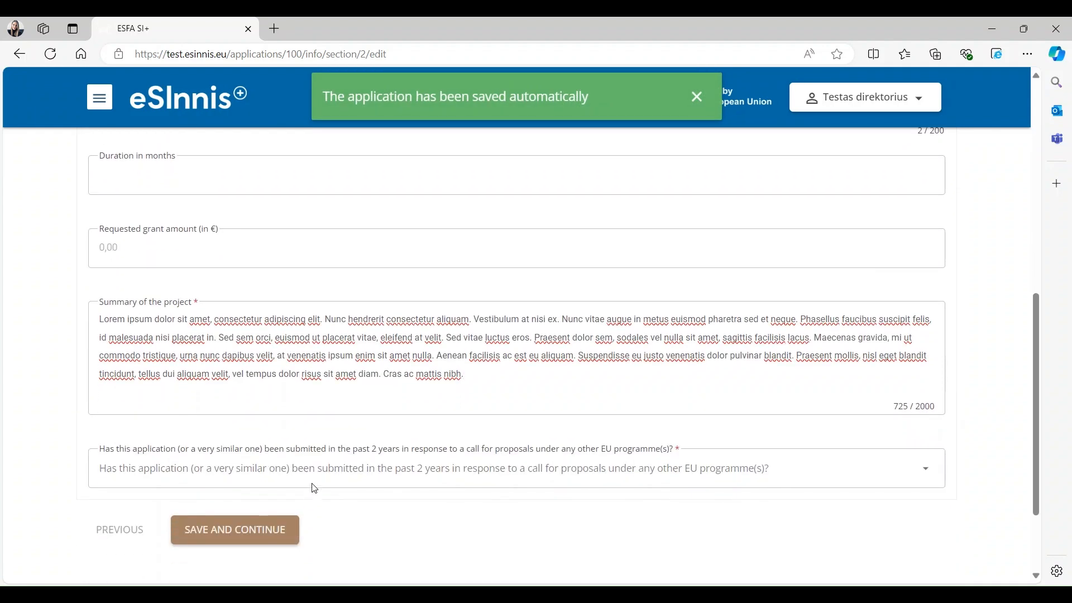
{"action": "left_click", "coordinate": [314, 491]}
{"action": "left_click", "coordinate": [127, 506]}
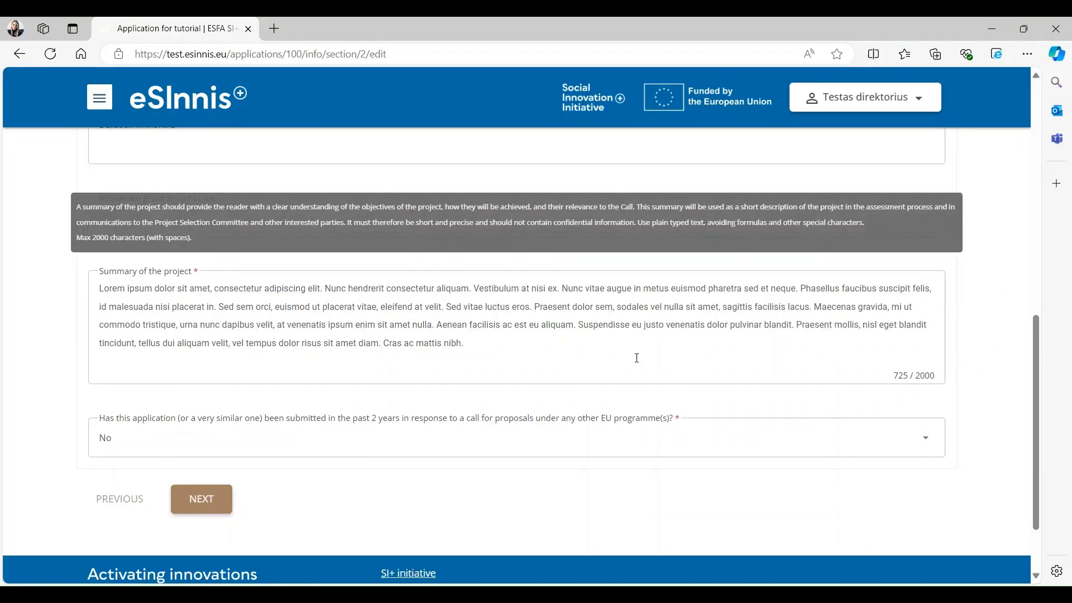
{"action": "mouse_move", "coordinate": [663, 375]}
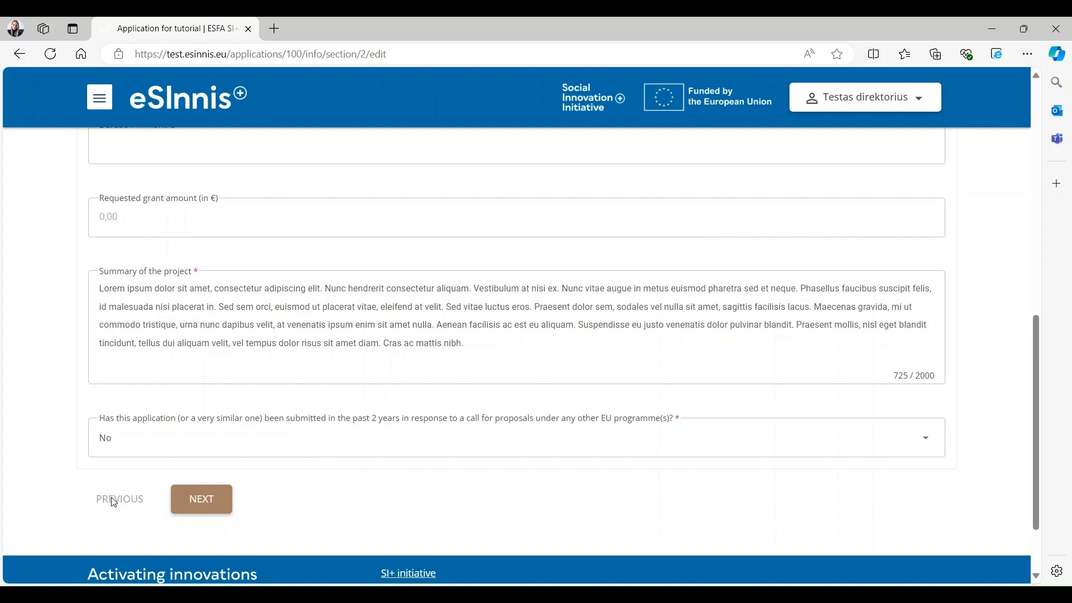
{"action": "left_click", "coordinate": [201, 499]}
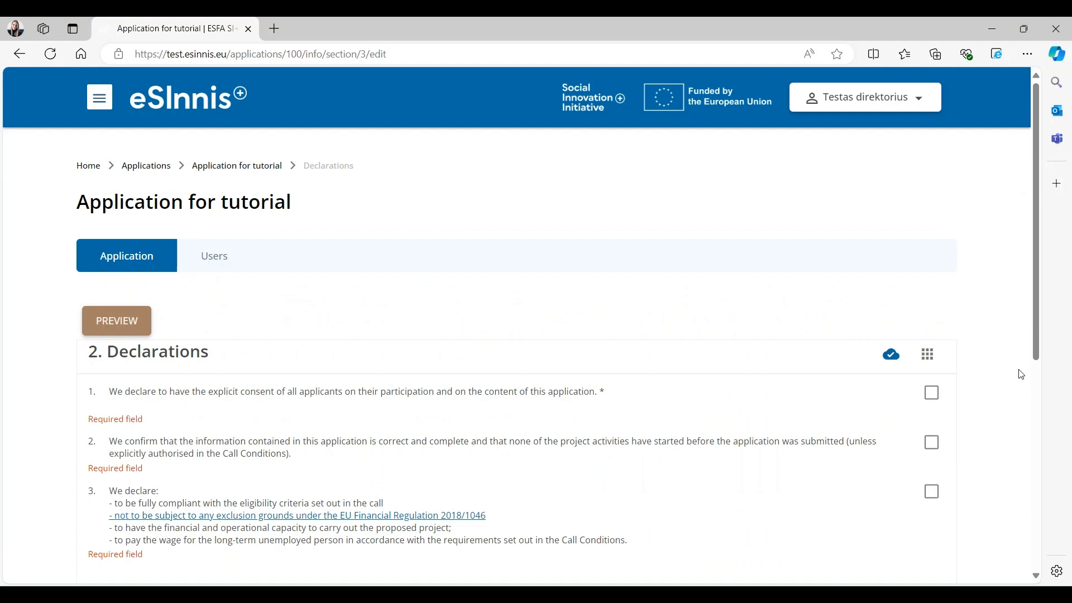
- Tick all five declarations in section 2 and continue to 3. Participants
{"action": "left_click", "coordinate": [929, 355]}
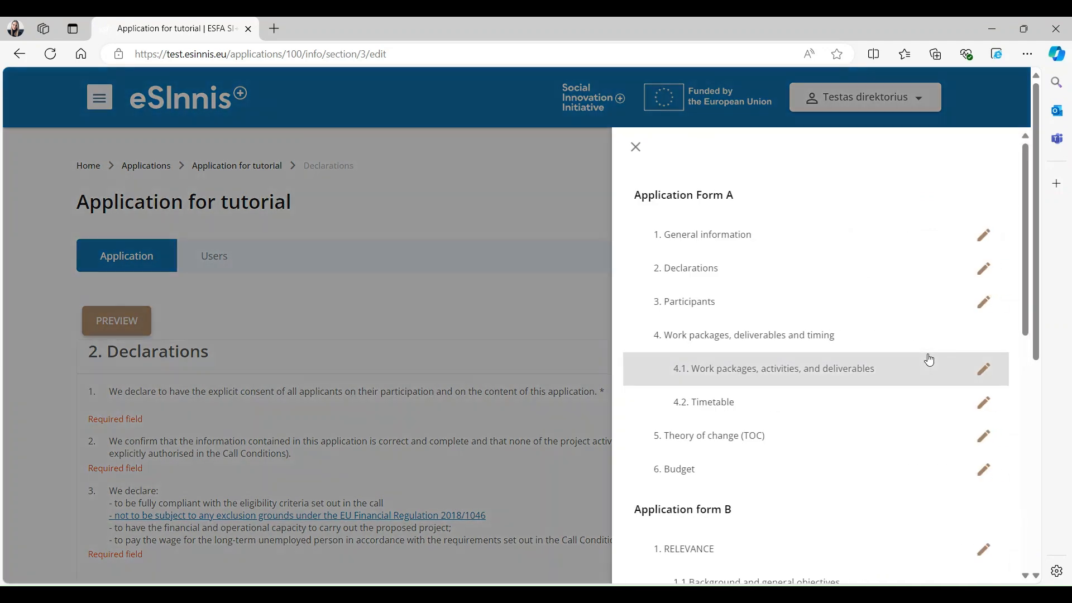
{"action": "left_click", "coordinate": [983, 274]}
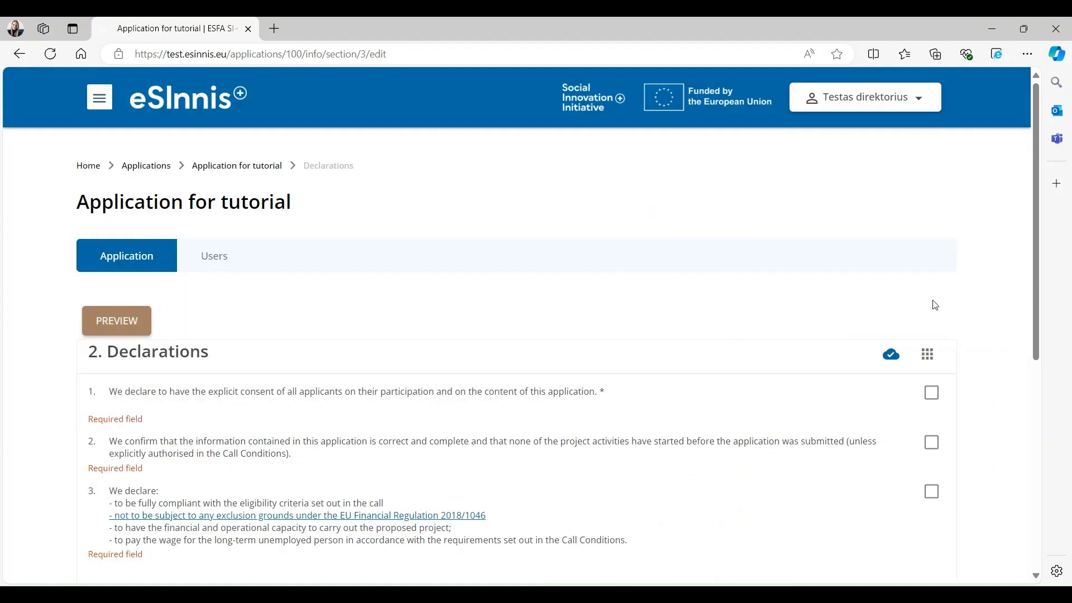
{"action": "scroll", "coordinate": [992, 422], "scroll_direction": "down", "scroll_amount": 3}
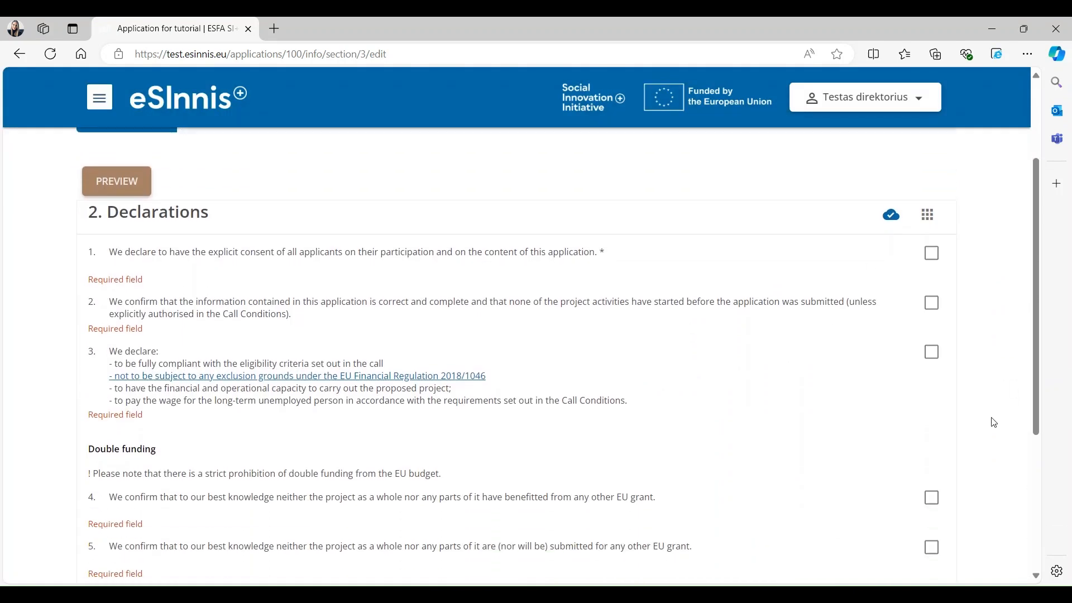
{"action": "left_click", "coordinate": [931, 254]}
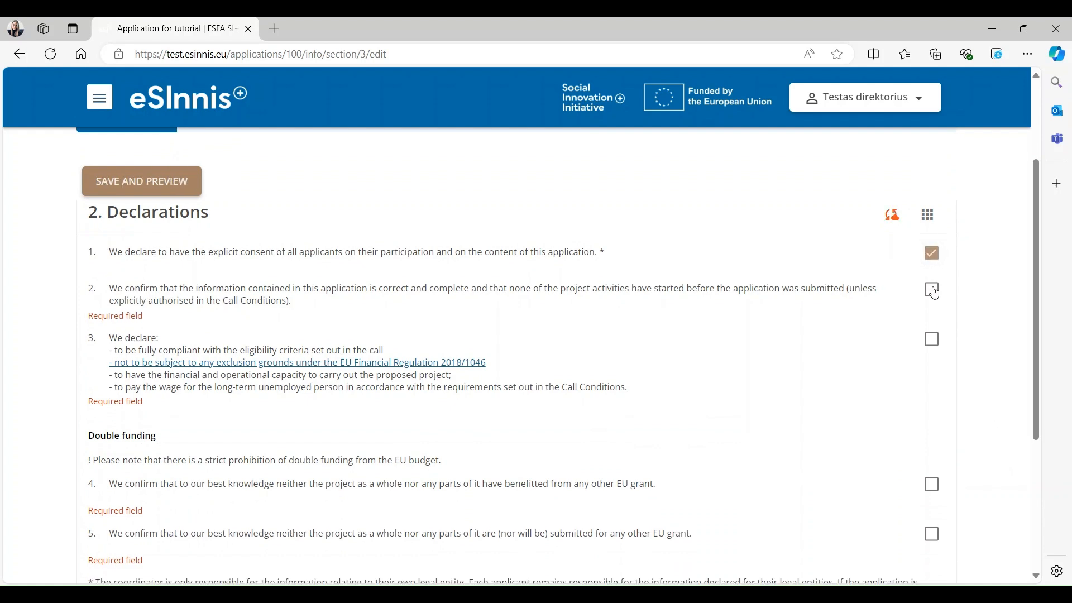
{"action": "left_click", "coordinate": [935, 293]}
{"action": "left_click", "coordinate": [936, 331]}
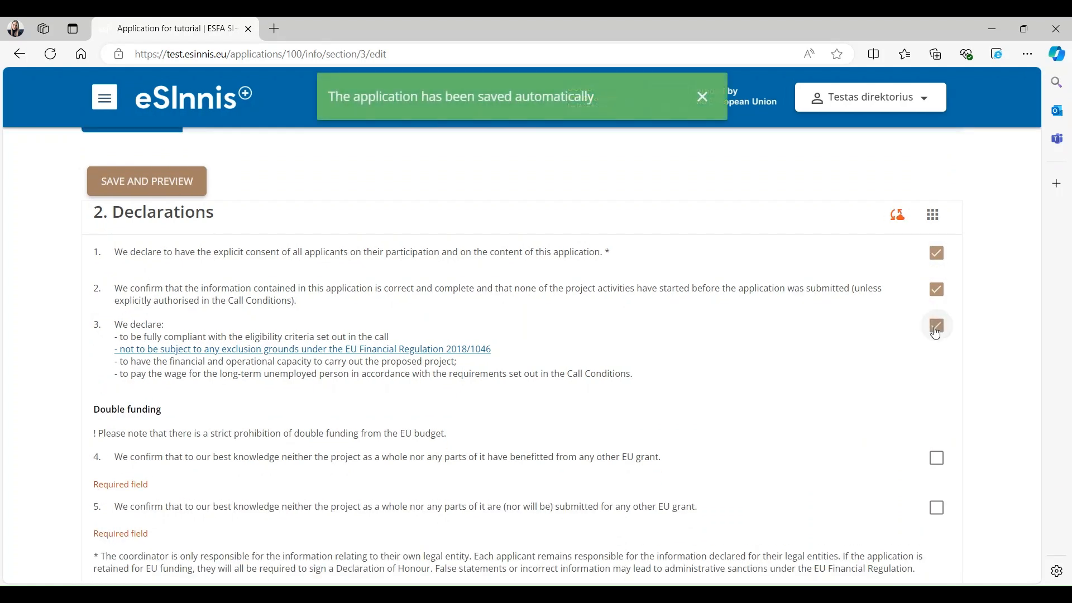
{"action": "left_click", "coordinate": [934, 462]}
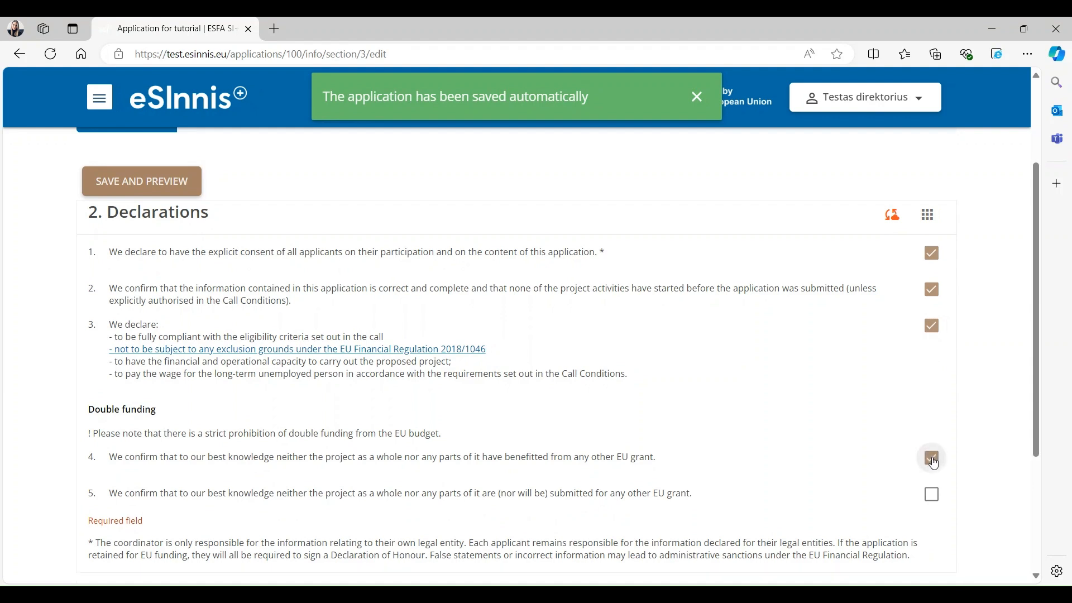
{"action": "left_click", "coordinate": [936, 503]}
{"action": "scroll", "coordinate": [866, 433], "scroll_direction": "down", "scroll_amount": 1}
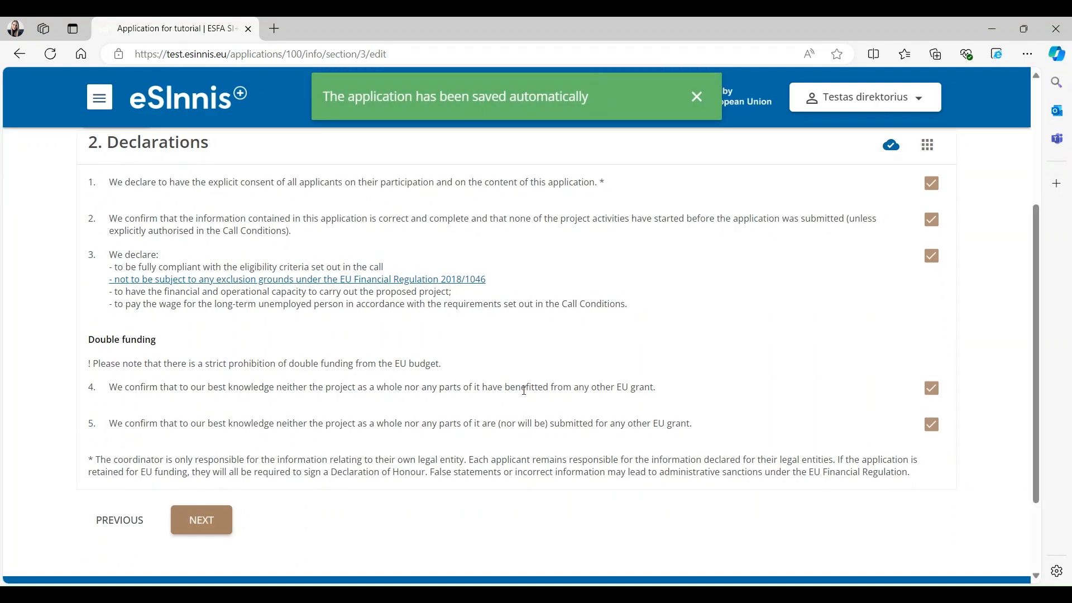
{"action": "left_click", "coordinate": [222, 522]}
{"action": "scroll", "coordinate": [302, 542], "scroll_direction": "down", "scroll_amount": 1}
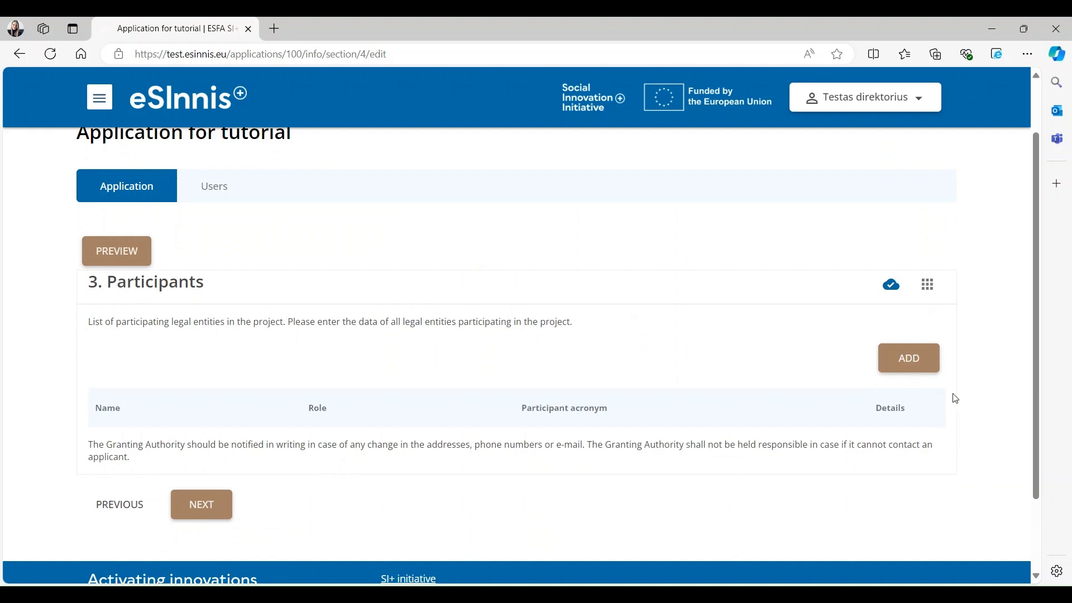
- Add European social fund agency as a participant by its registration number
{"action": "left_click", "coordinate": [910, 363]}
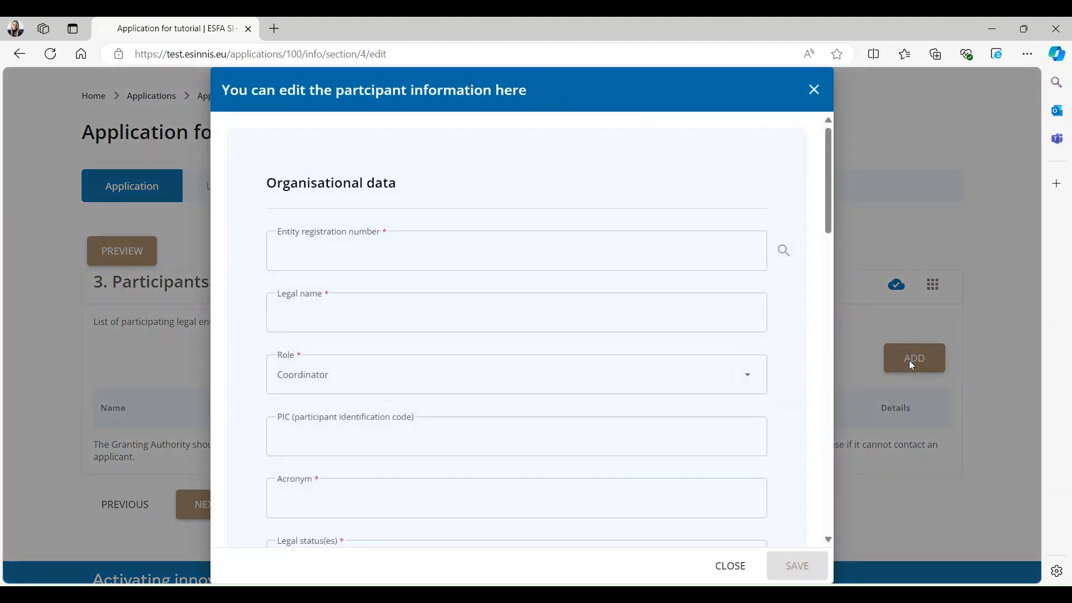
{"action": "left_click_drag", "start_coordinate": [832, 173], "coordinate": [852, 160]}
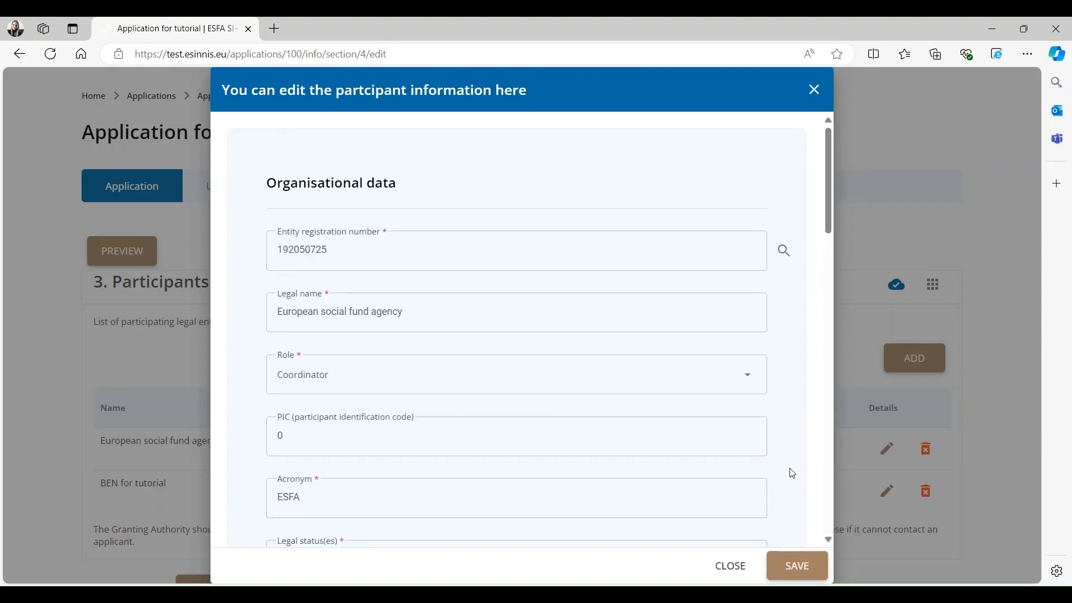
{"action": "left_click", "coordinate": [797, 575]}
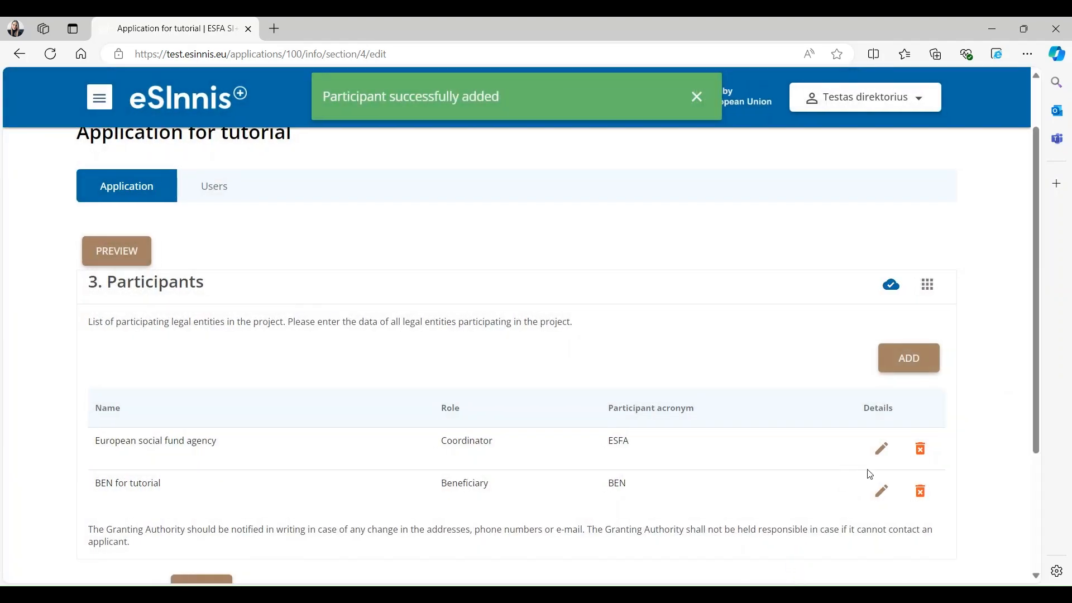
- Remove the BEN for tutorial participant and continue to 4.1 Work packages
{"action": "left_click", "coordinate": [882, 448]}
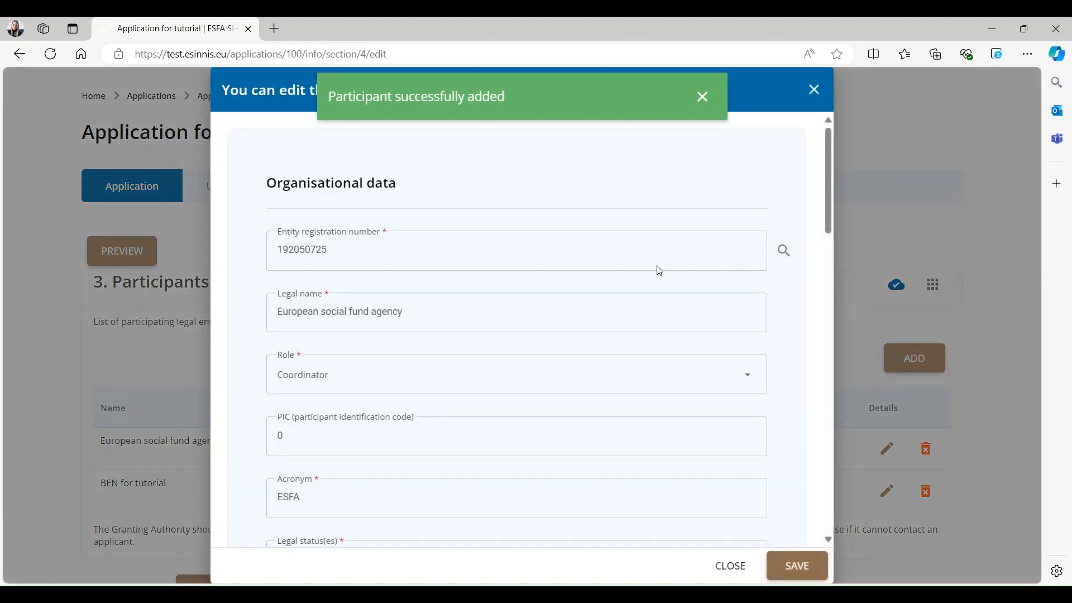
{"action": "scroll", "coordinate": [659, 287], "scroll_direction": "down", "scroll_amount": 2}
{"action": "scroll", "coordinate": [659, 290], "scroll_direction": "up", "scroll_amount": 1}
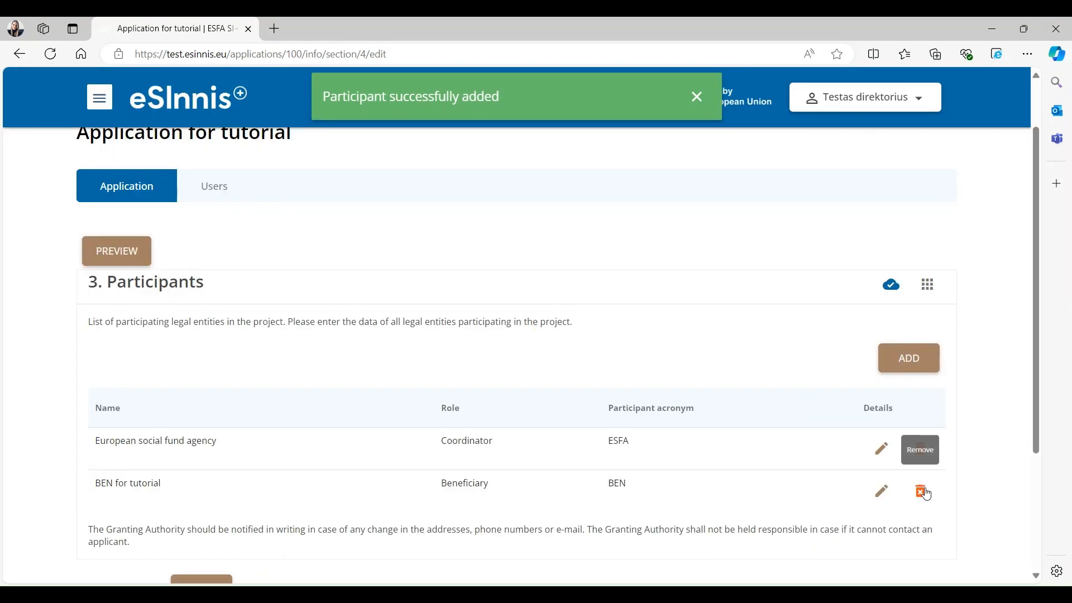
{"action": "left_click", "coordinate": [926, 493]}
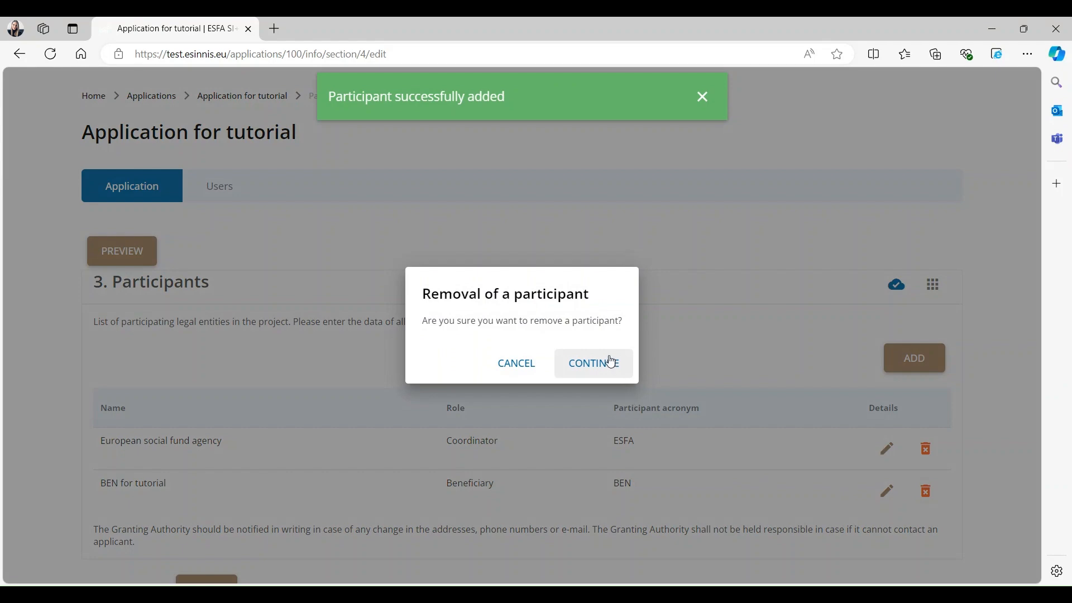
{"action": "left_click", "coordinate": [611, 363]}
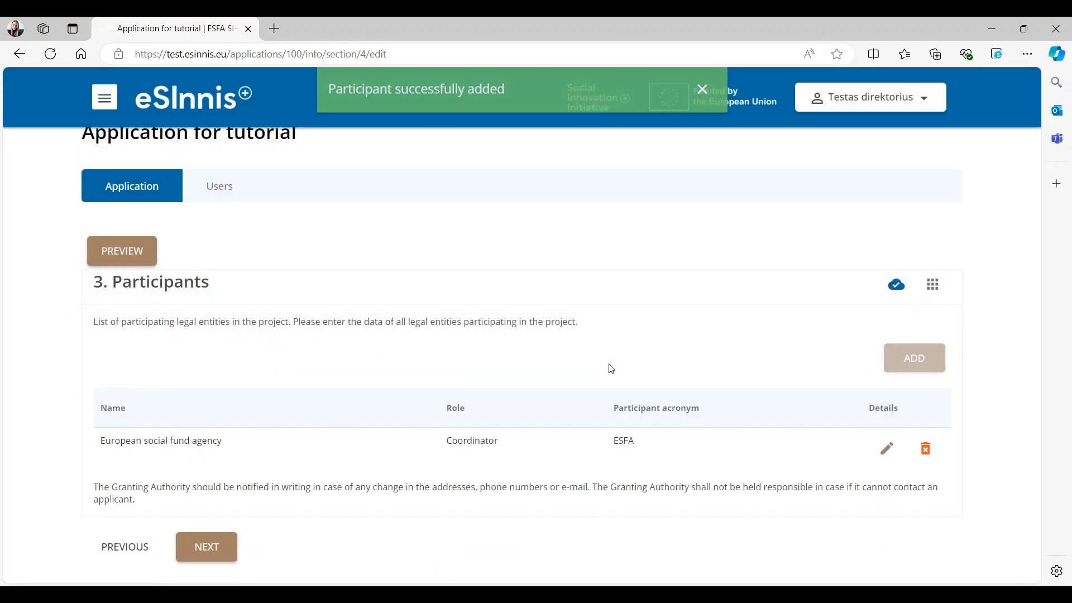
{"action": "scroll", "coordinate": [656, 433], "scroll_direction": "down", "scroll_amount": 2}
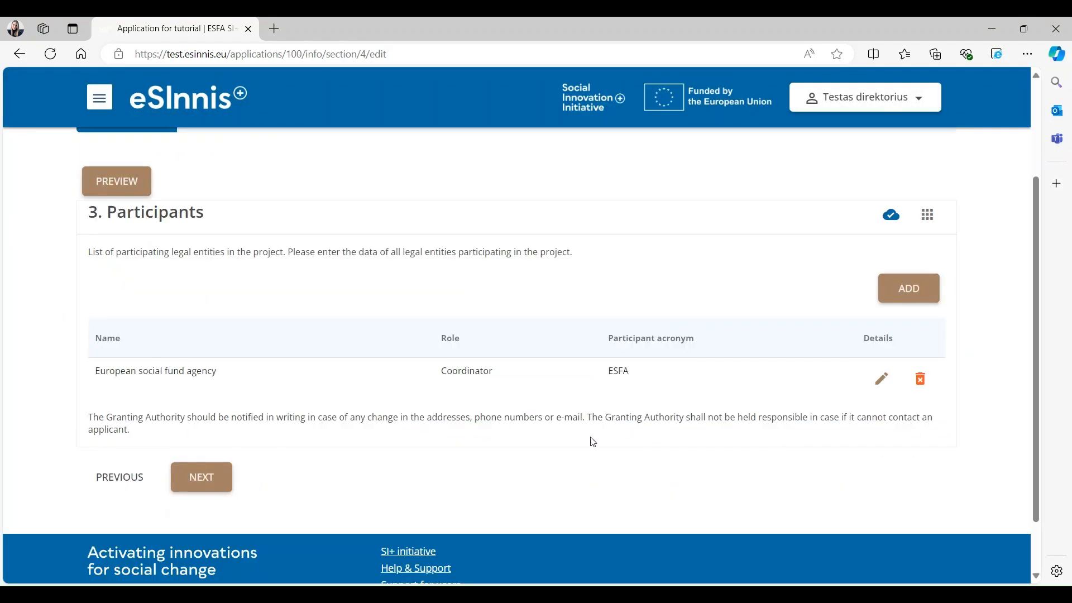
{"action": "left_click", "coordinate": [201, 477]}
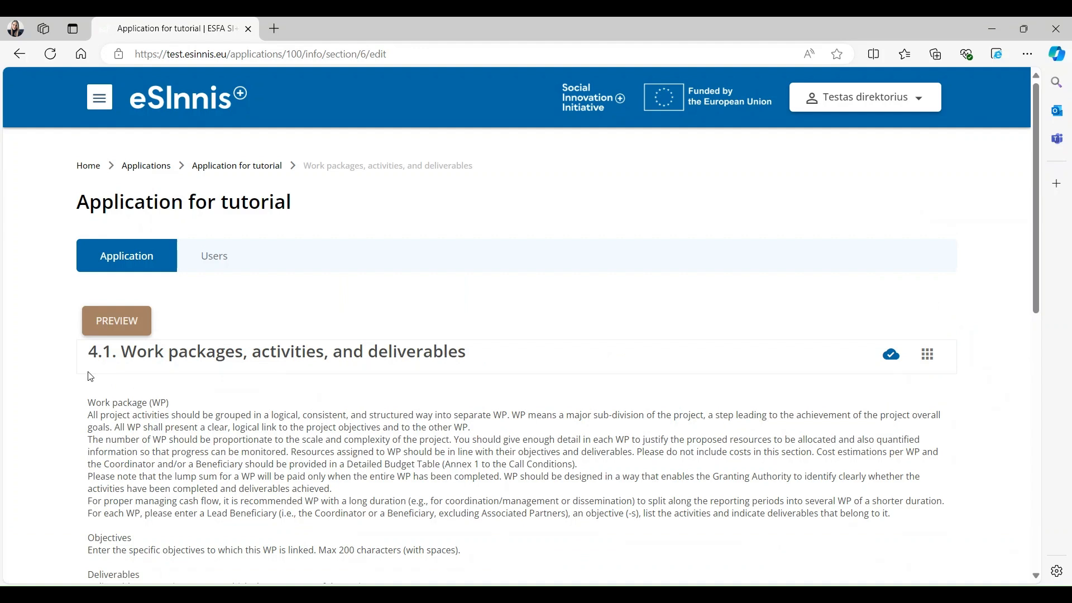
- Add work package WP1 with ESFA as lead beneficiary and the pasted objectives text
{"action": "scroll", "coordinate": [91, 377], "scroll_direction": "down", "scroll_amount": 3}
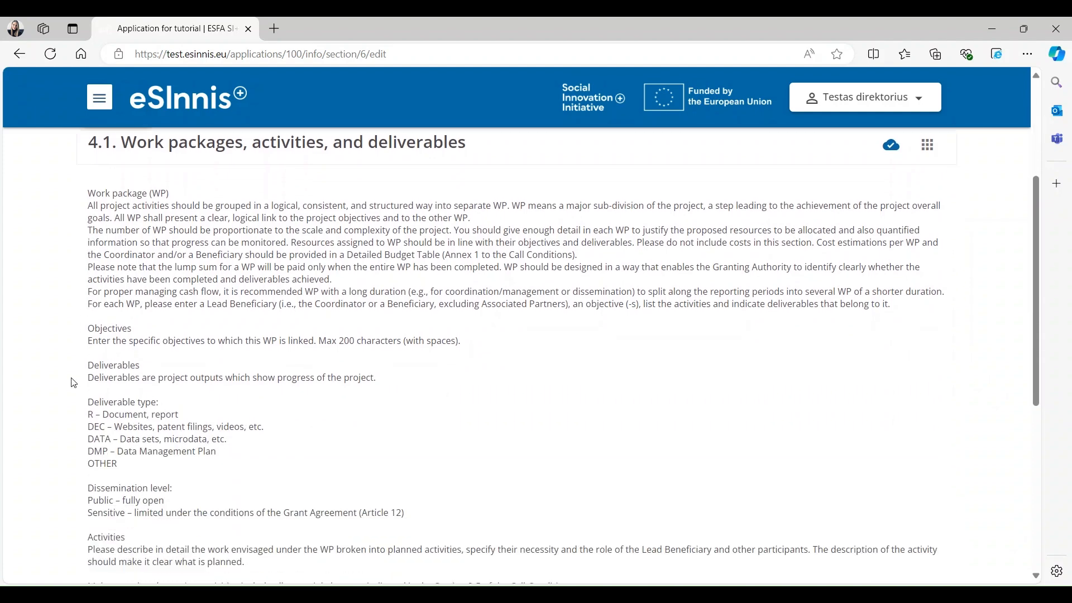
{"action": "scroll", "coordinate": [74, 383], "scroll_direction": "down", "scroll_amount": 4}
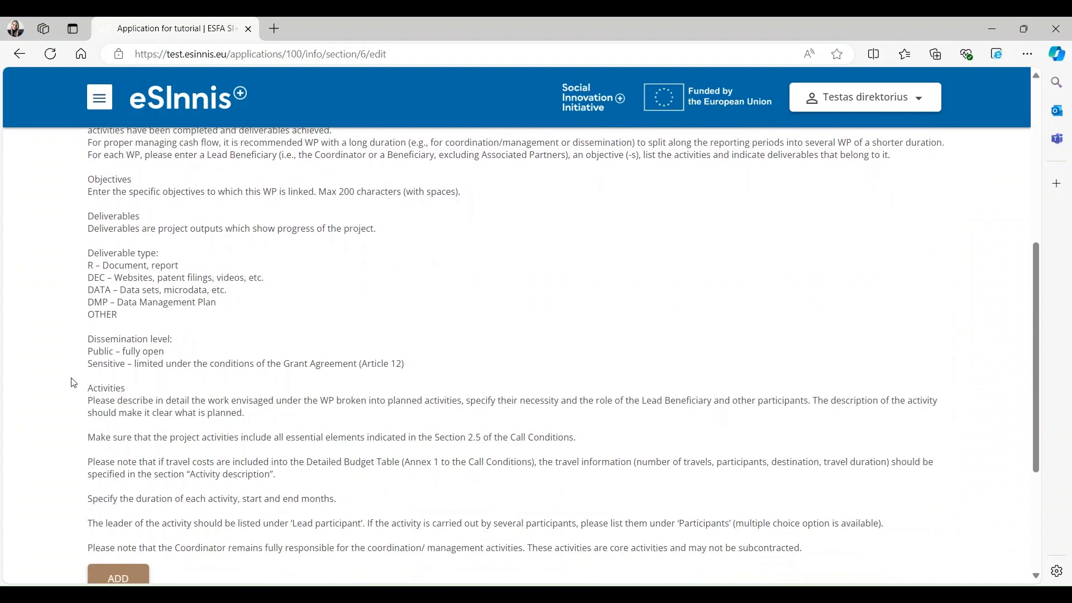
{"action": "left_click", "coordinate": [104, 462]}
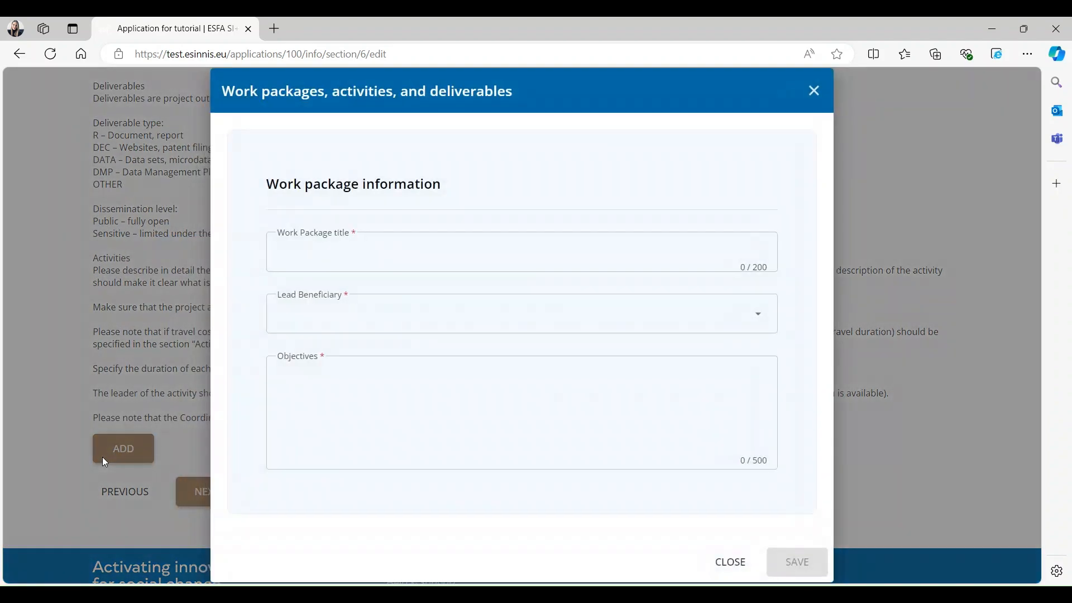
{"action": "type", "text": "WP1"}
{"action": "left_click", "coordinate": [378, 313]}
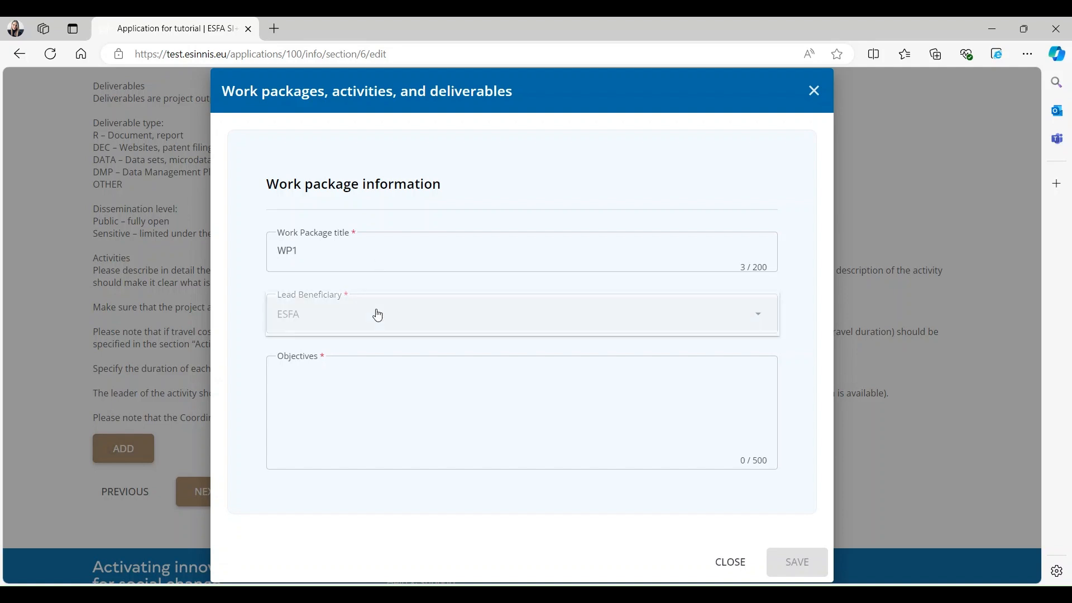
{"action": "left_click", "coordinate": [376, 320]}
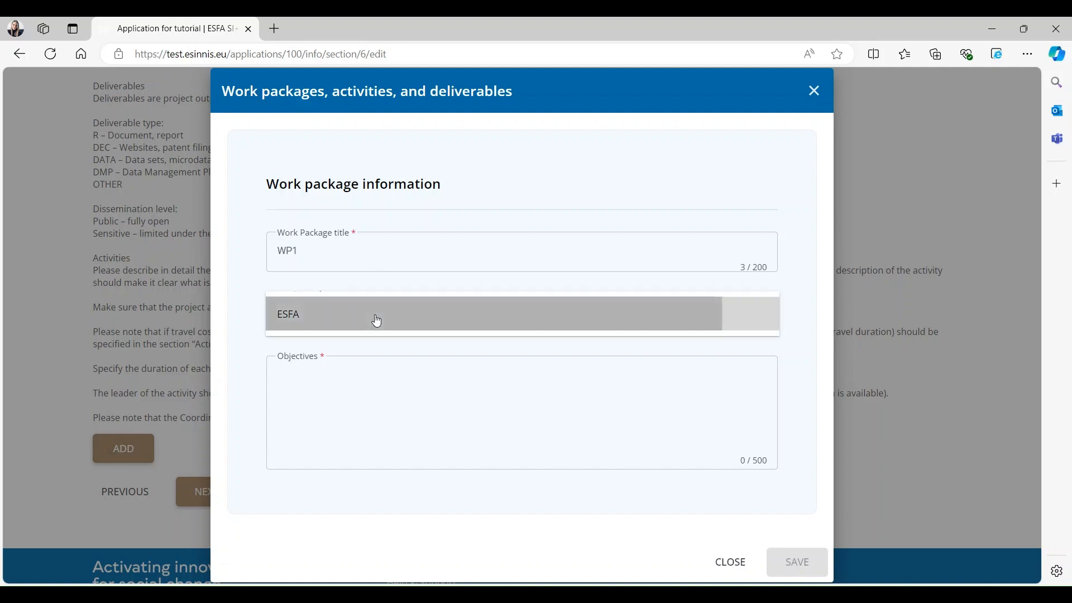
{"action": "left_click", "coordinate": [370, 394]}
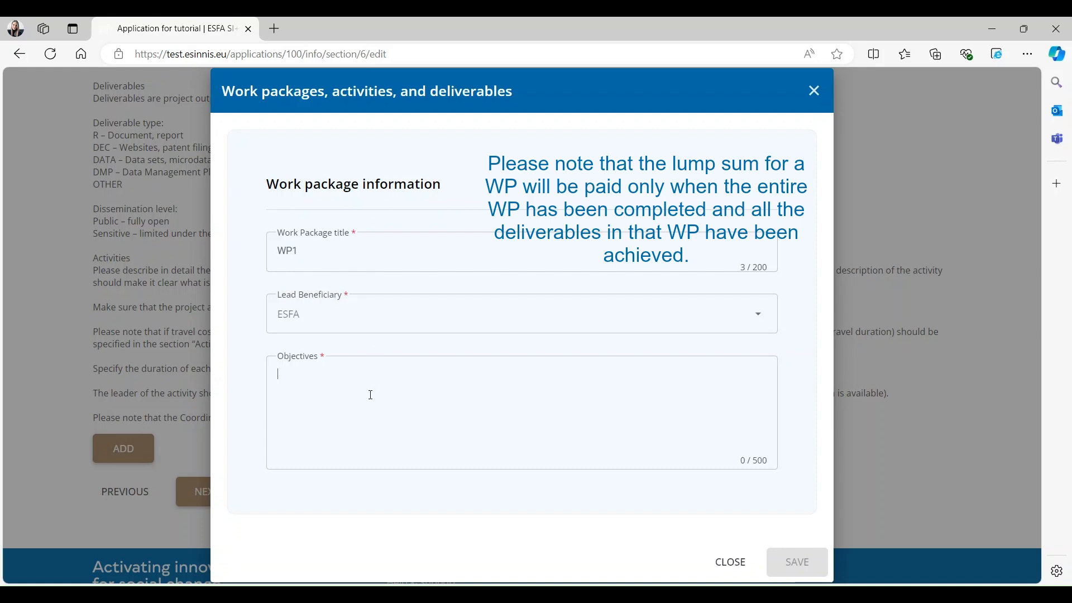
{"action": "type", "text": "After selecting ‘Add’ provide the work package name, pick lead beneficiary and describe objectives. Please note that the lump sum for a Work Package will be paid only when the entire Work Package has been completed and all the deliverables in that work package have been achieved."}
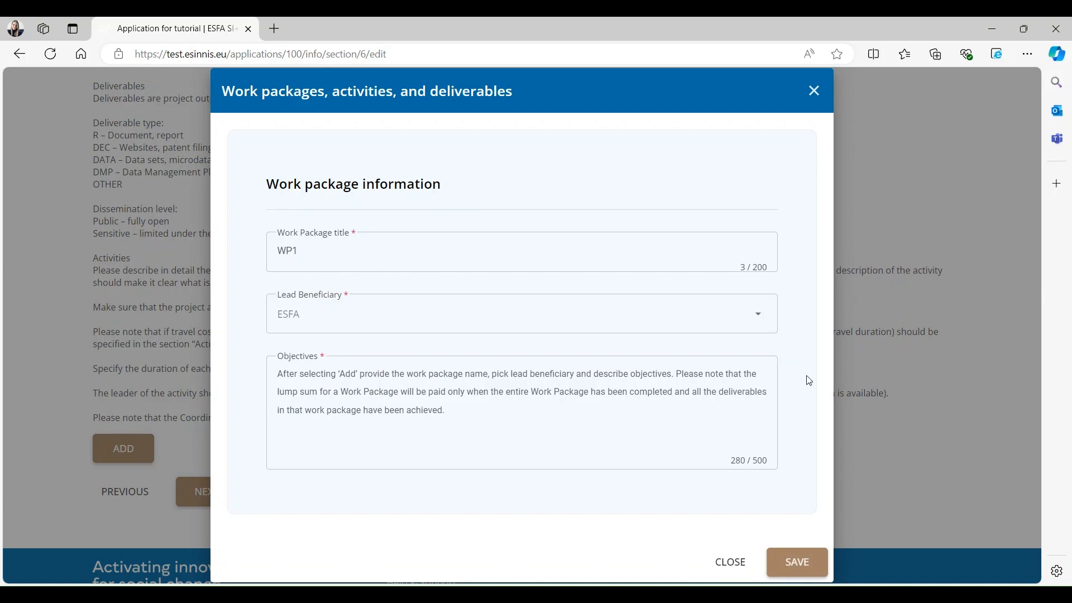
{"action": "left_click", "coordinate": [797, 561]}
{"action": "scroll", "coordinate": [791, 550], "scroll_direction": "down", "scroll_amount": 4}
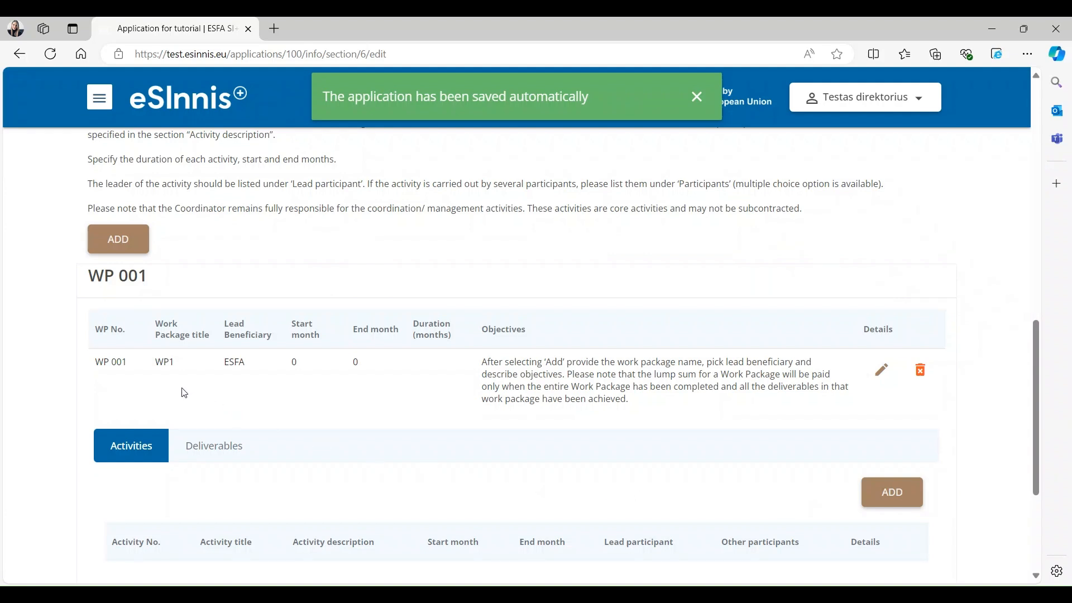
{"action": "left_click", "coordinate": [112, 241]}
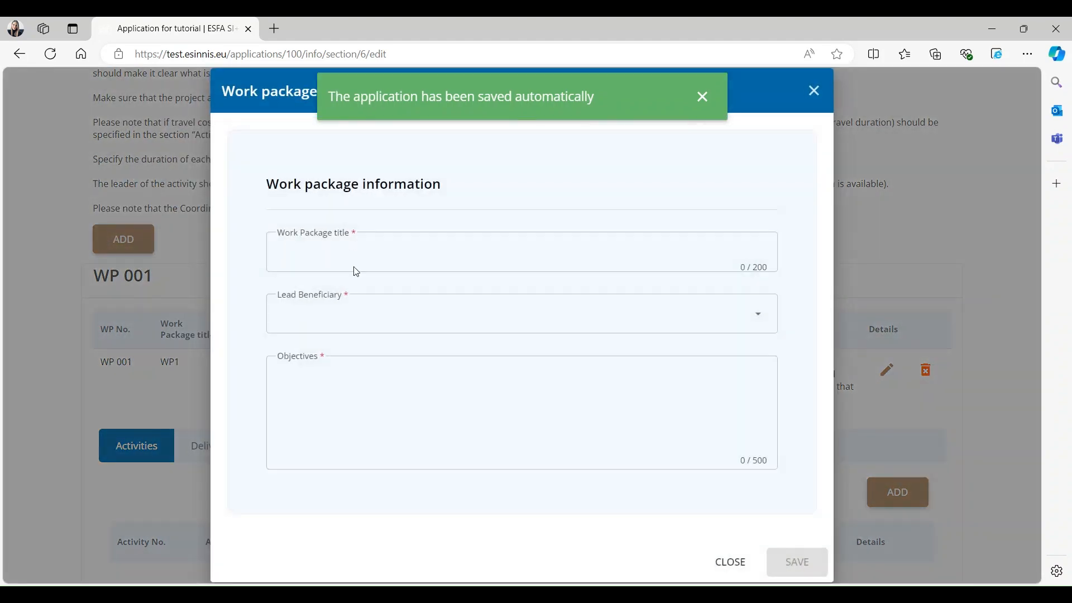
{"action": "left_click", "coordinate": [735, 563]}
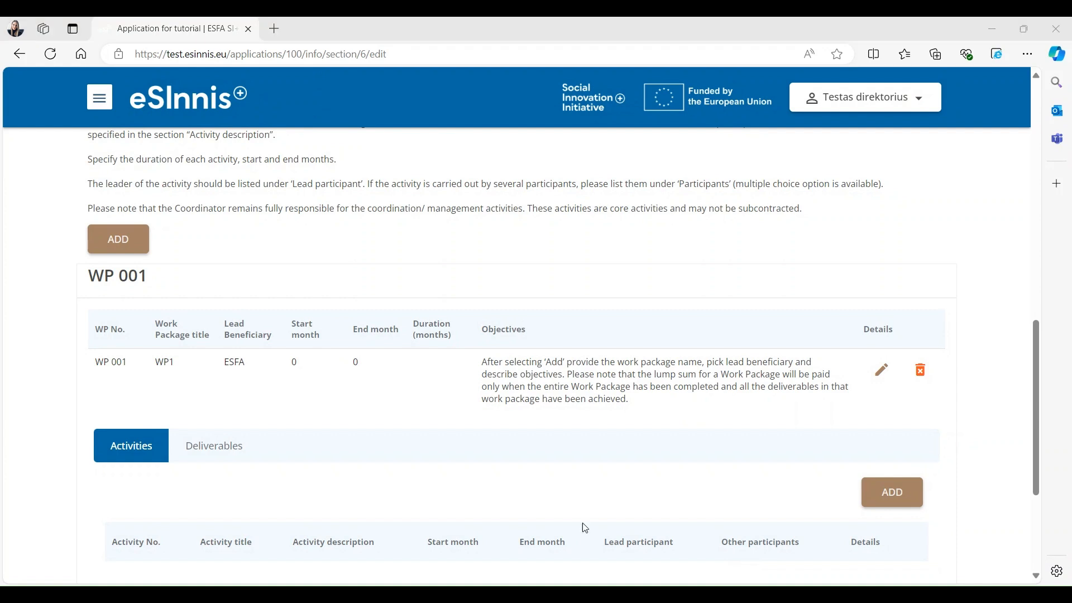
{"action": "left_click", "coordinate": [625, 434]}
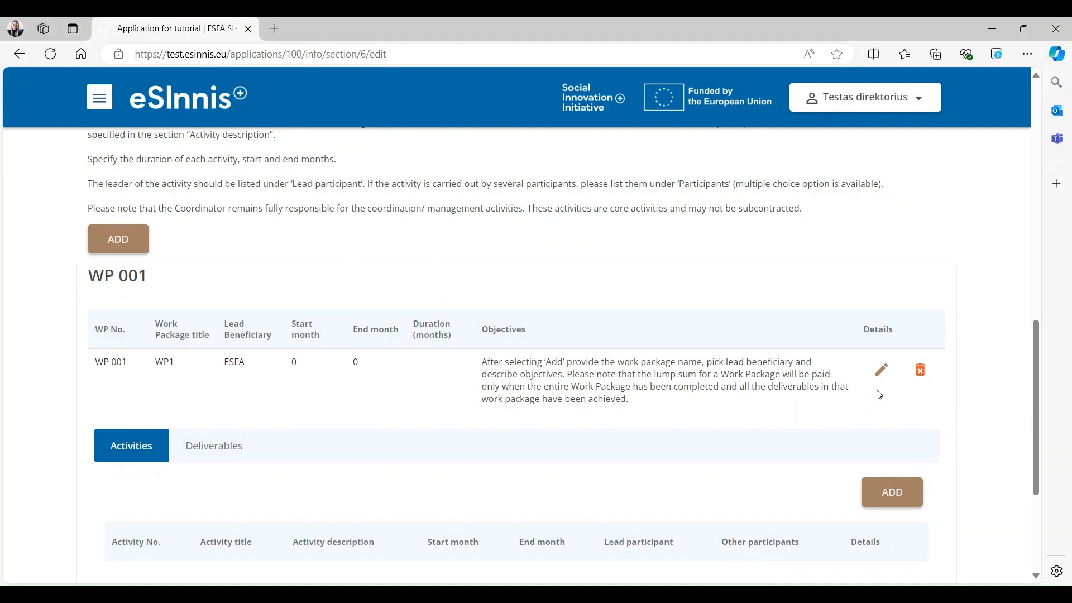
{"action": "left_click", "coordinate": [881, 372]}
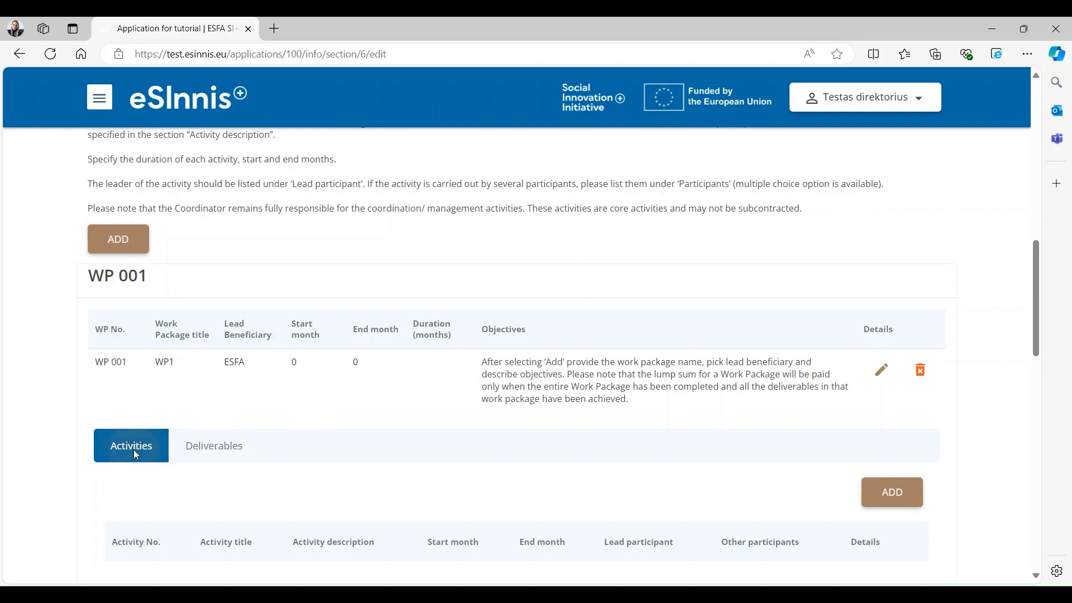
- Add activity A1.1 to WP 001, months 1–12, led by ESFA with BEN1 and AP1 participating
{"action": "left_click", "coordinate": [892, 498]}
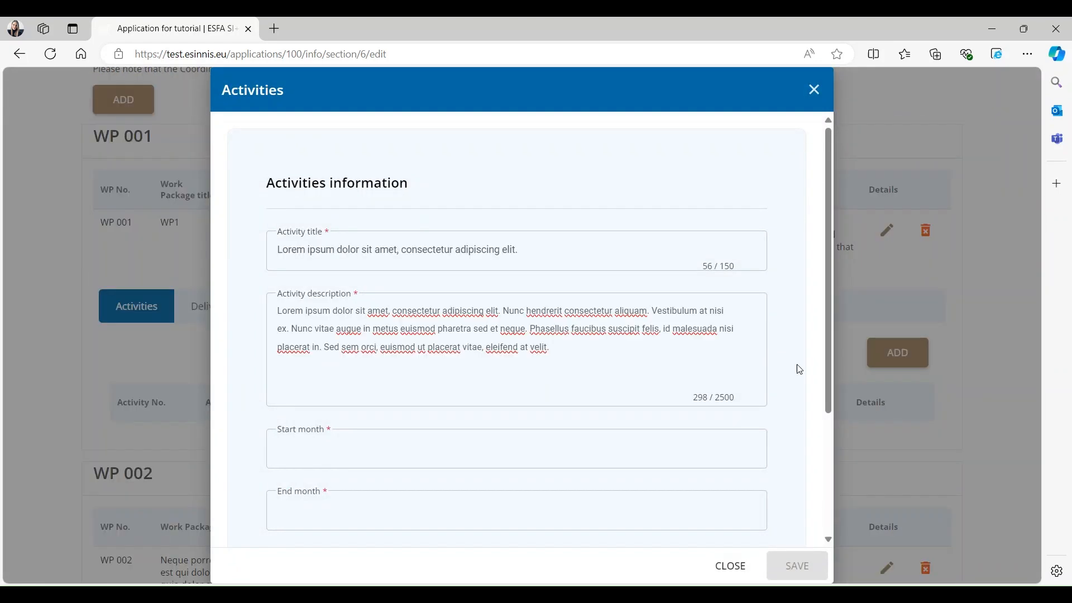
{"action": "scroll", "coordinate": [746, 347], "scroll_direction": "down", "scroll_amount": 2}
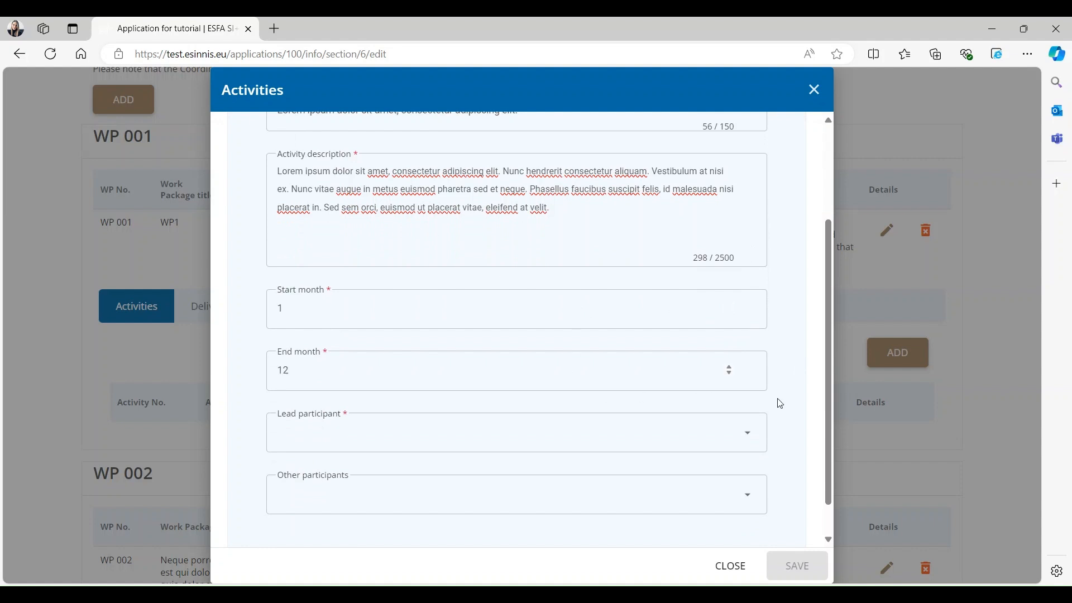
{"action": "scroll", "coordinate": [776, 402], "scroll_direction": "down", "scroll_amount": 1}
{"action": "left_click", "coordinate": [750, 396]}
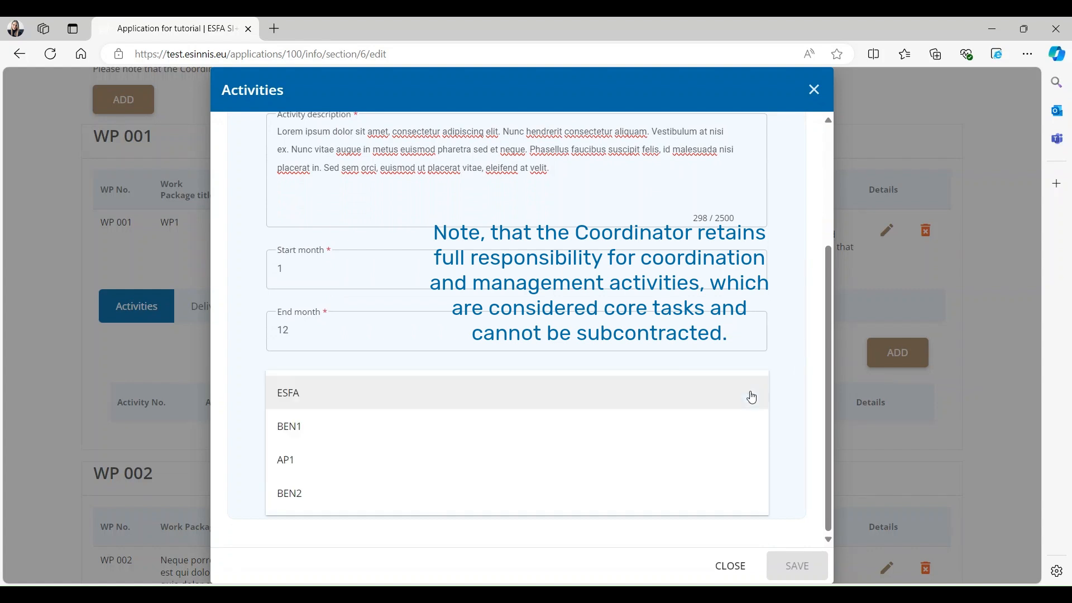
{"action": "left_click", "coordinate": [726, 406]}
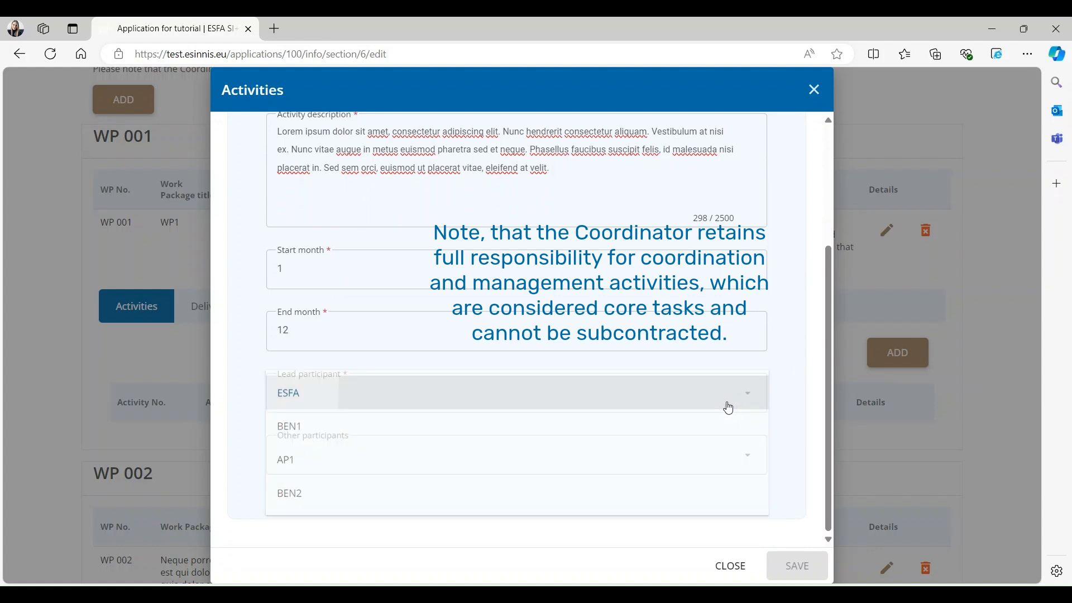
{"action": "left_click", "coordinate": [745, 468]}
{"action": "left_click", "coordinate": [419, 495]}
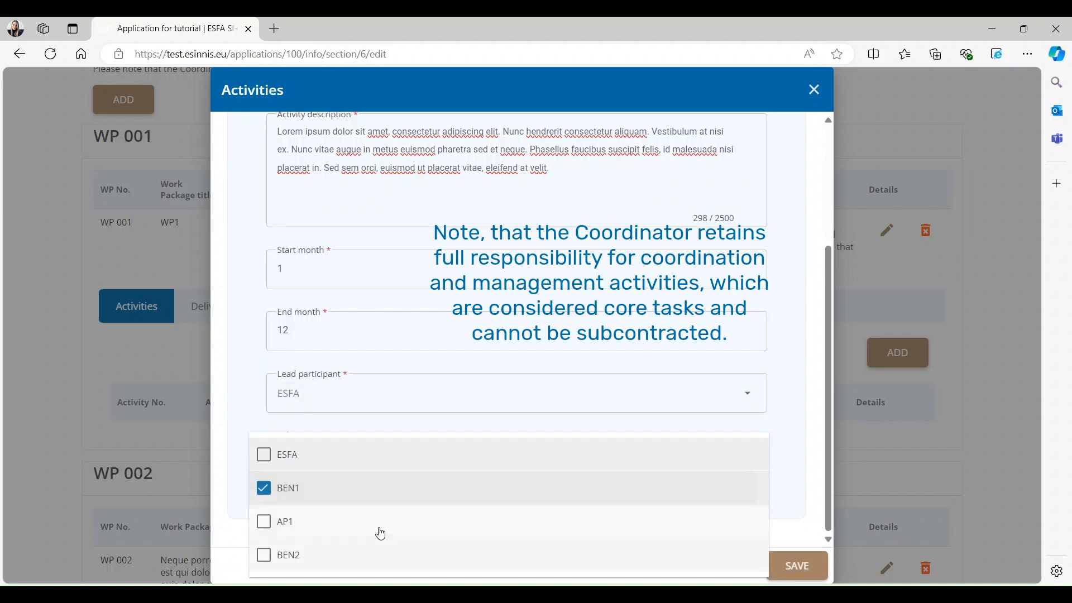
{"action": "left_click", "coordinate": [382, 535]}
{"action": "left_click", "coordinate": [810, 485]}
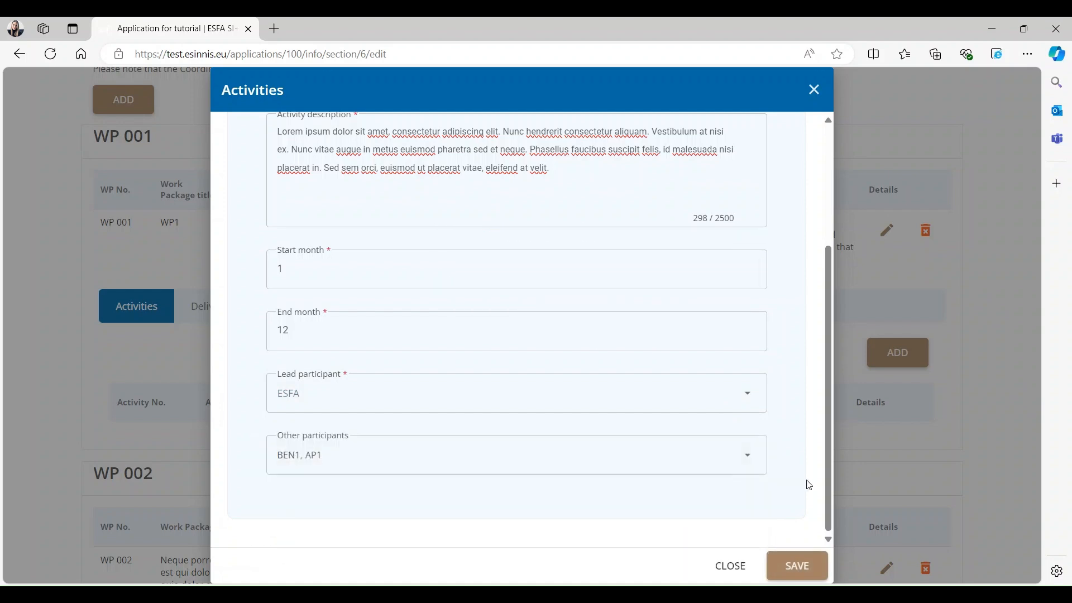
{"action": "left_click", "coordinate": [804, 566]}
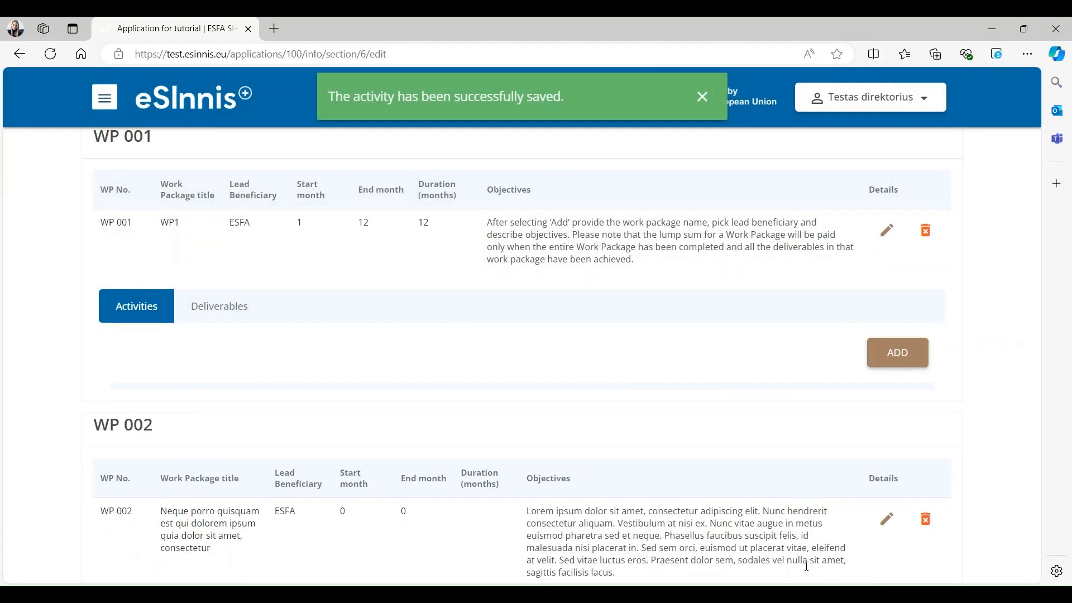
{"action": "scroll", "coordinate": [778, 457], "scroll_direction": "down", "scroll_amount": 1}
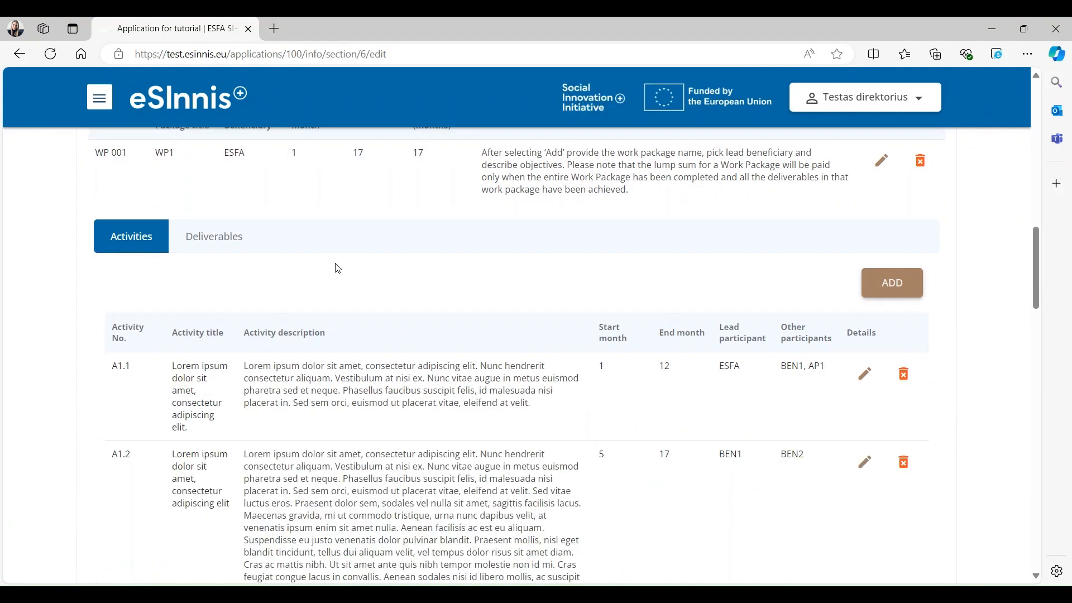
- Check WP 001's Deliverables tab, leaving it empty, and proceed to the next section
{"action": "left_click", "coordinate": [209, 253]}
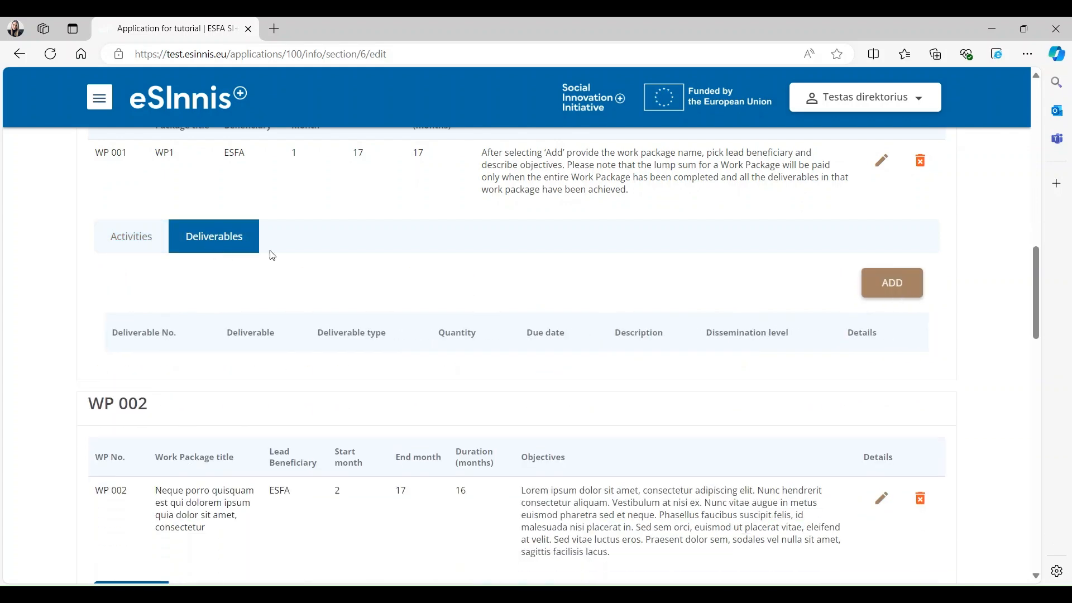
{"action": "left_click", "coordinate": [887, 299]}
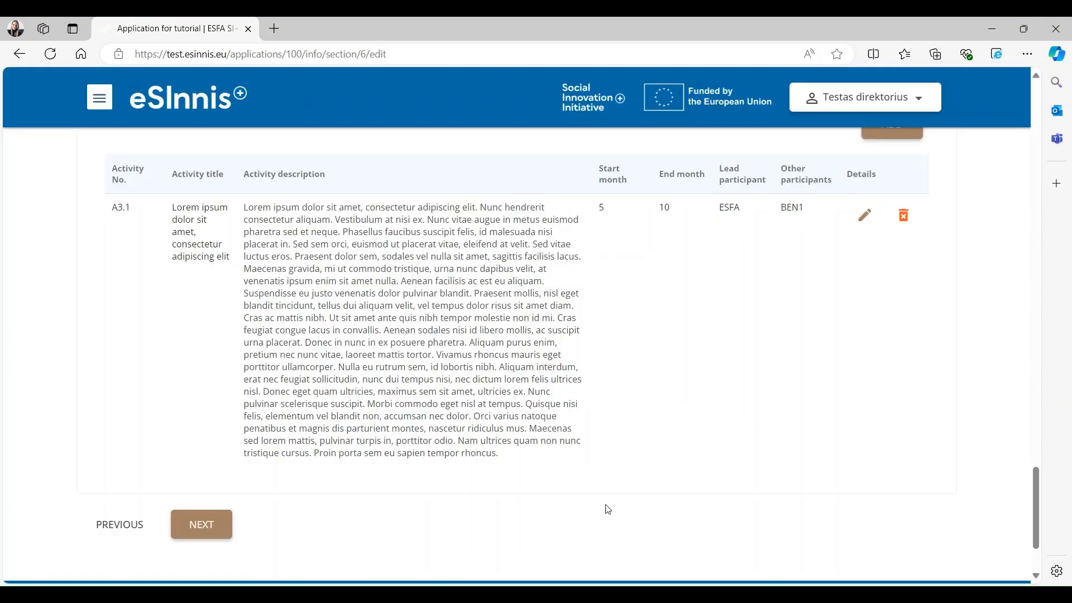
{"action": "scroll", "coordinate": [608, 509], "scroll_direction": "up", "scroll_amount": 1}
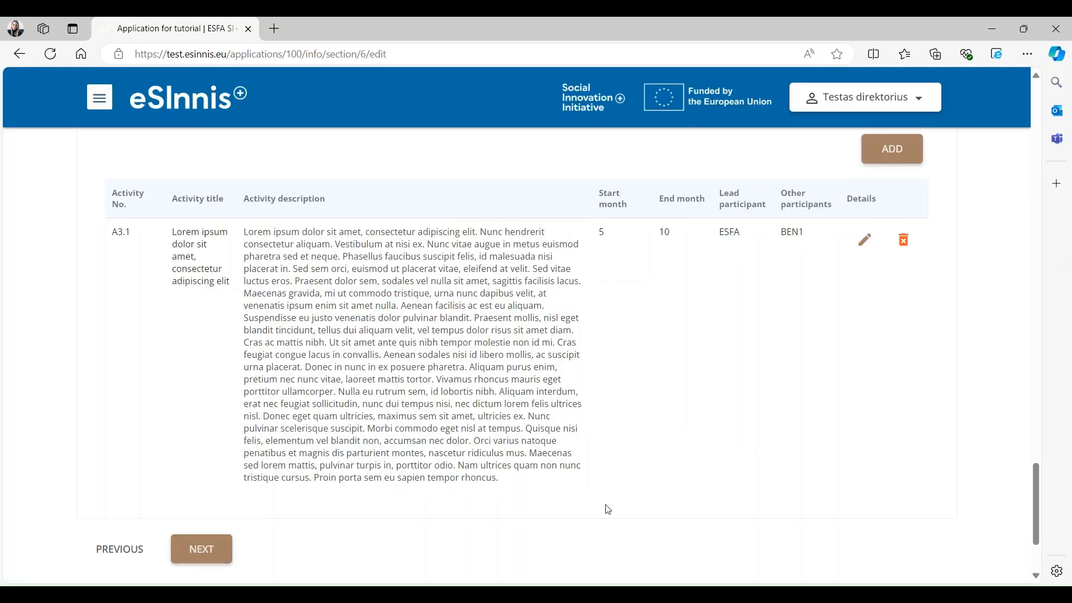
{"action": "scroll", "coordinate": [608, 509], "scroll_direction": "down", "scroll_amount": 3}
{"action": "left_click", "coordinate": [202, 486]}
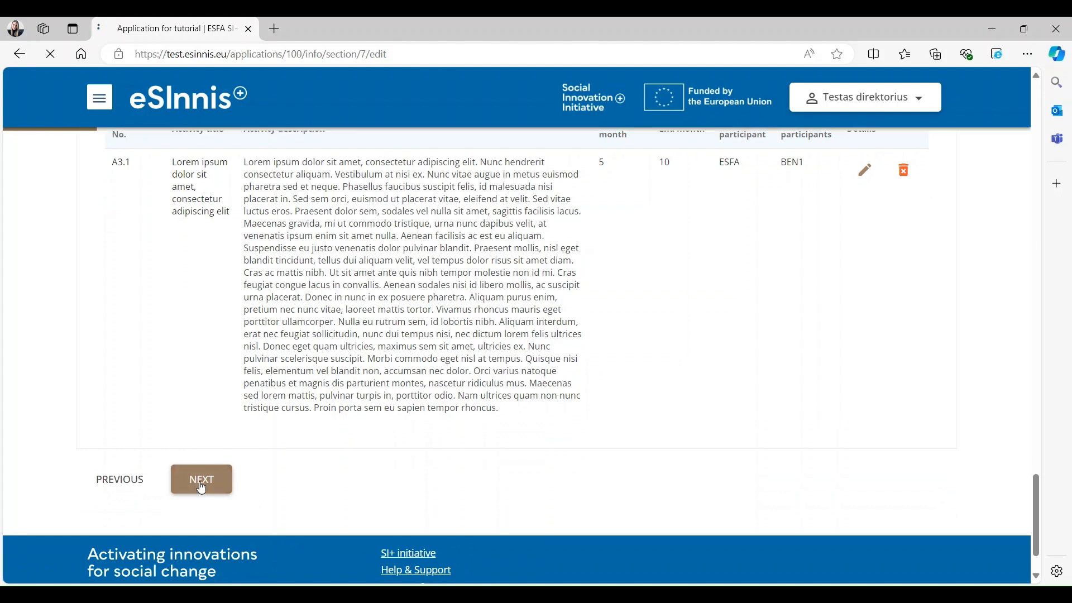
- Skip past the auto-filled 4.2 Timetable to 5. Theory of change
{"action": "scroll", "coordinate": [433, 457], "scroll_direction": "down", "scroll_amount": 5}
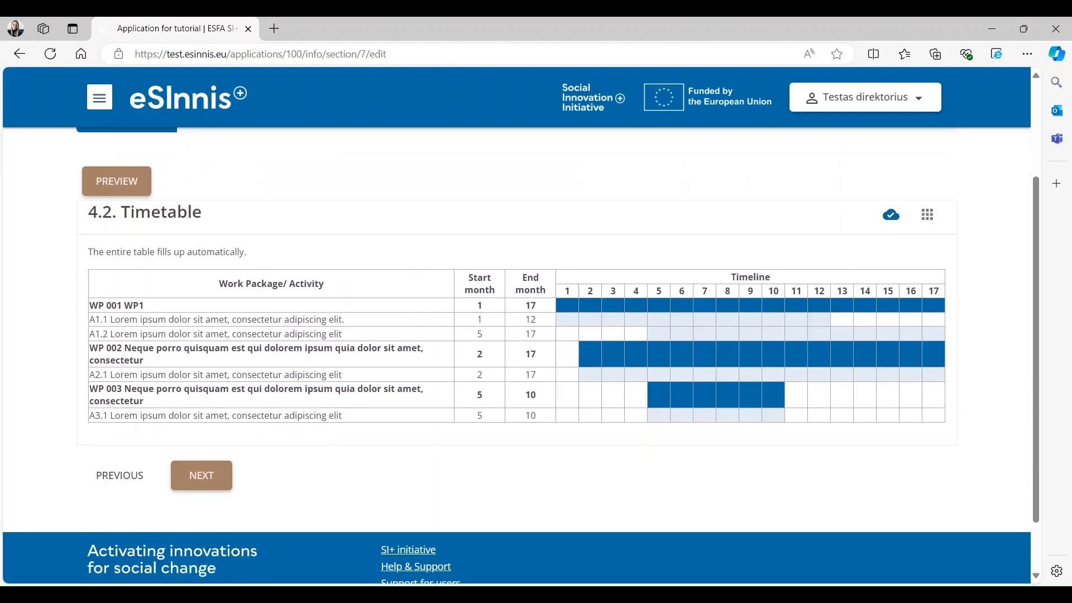
{"action": "left_click", "coordinate": [474, 419]}
{"action": "left_click", "coordinate": [202, 476]}
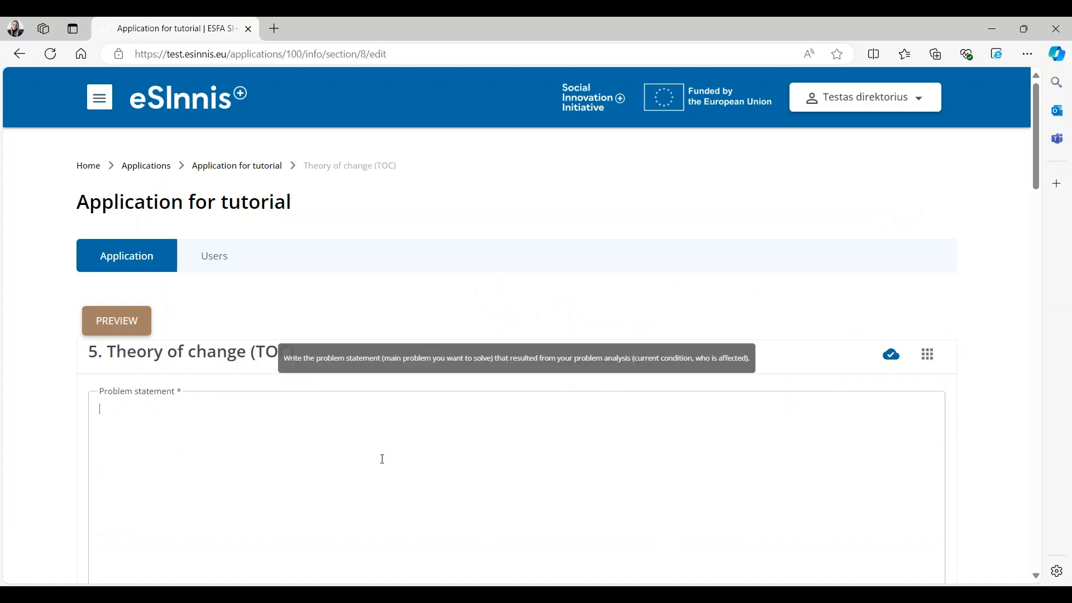
- Paste Lorem ipsum text into Problem statement, Social innovation goal and Expected impacts
{"action": "key", "text": "ctrl+v"}
{"action": "scroll", "coordinate": [359, 450], "scroll_direction": "down", "scroll_amount": 7}
{"action": "left_click", "coordinate": [351, 398]}
{"action": "key", "text": "ctrl+v"}
{"action": "scroll", "coordinate": [337, 400], "scroll_direction": "down", "scroll_amount": 5}
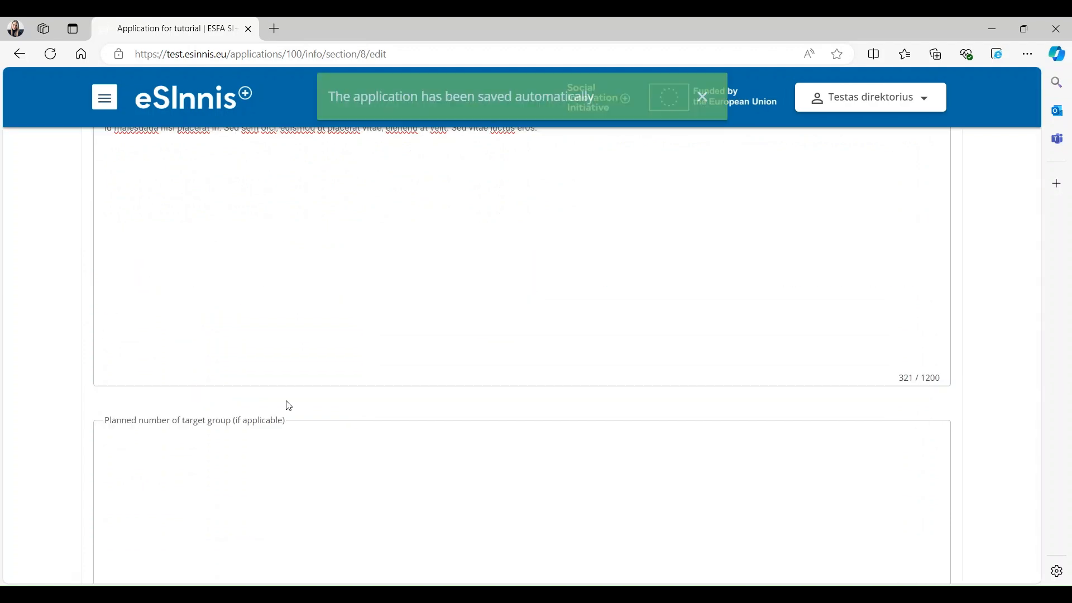
{"action": "scroll", "coordinate": [287, 424], "scroll_direction": "down", "scroll_amount": 4}
{"action": "scroll", "coordinate": [289, 440], "scroll_direction": "down", "scroll_amount": 2}
{"action": "left_click", "coordinate": [288, 466]}
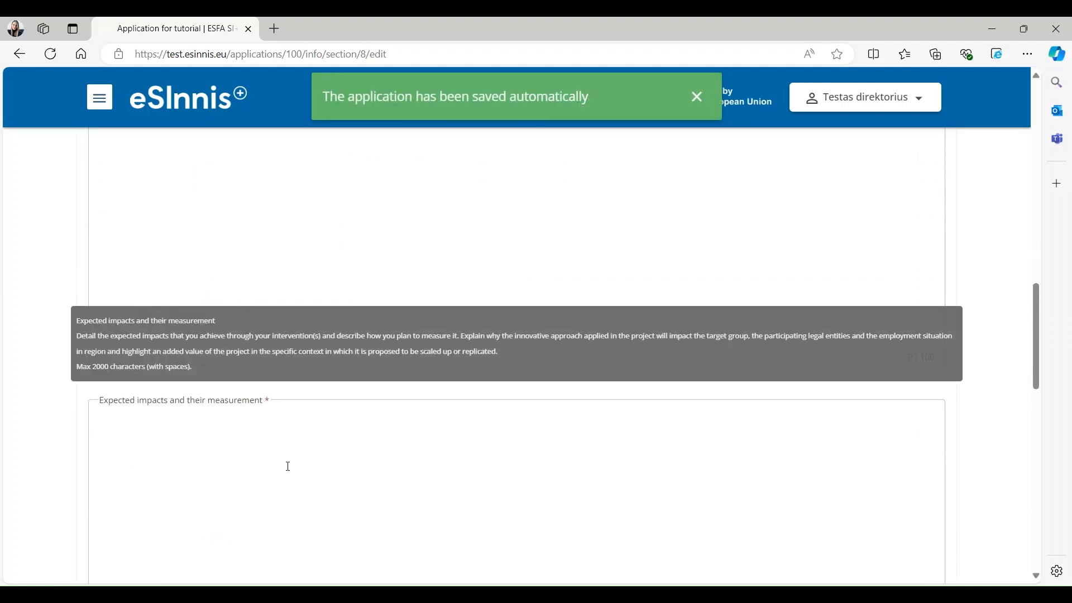
{"action": "type", "text": "Lorem ipsum dolor sit amet, consectetur adipiscing elit. Nunc hendrerit consectetur aliquam. Vestibulum at nisi ex. Nunc vitae augue in metus euismod pharetra sed et neque. Phasellus faucibus suscipit felis, id malesuada nisi placerat in. Sed sem orci, euismod ut placerat vitae, eleifend at velit. Sed vitae luctus eros."}
- Set the planned number of target group to 124
{"action": "scroll", "coordinate": [343, 499], "scroll_direction": "up", "scroll_amount": 5}
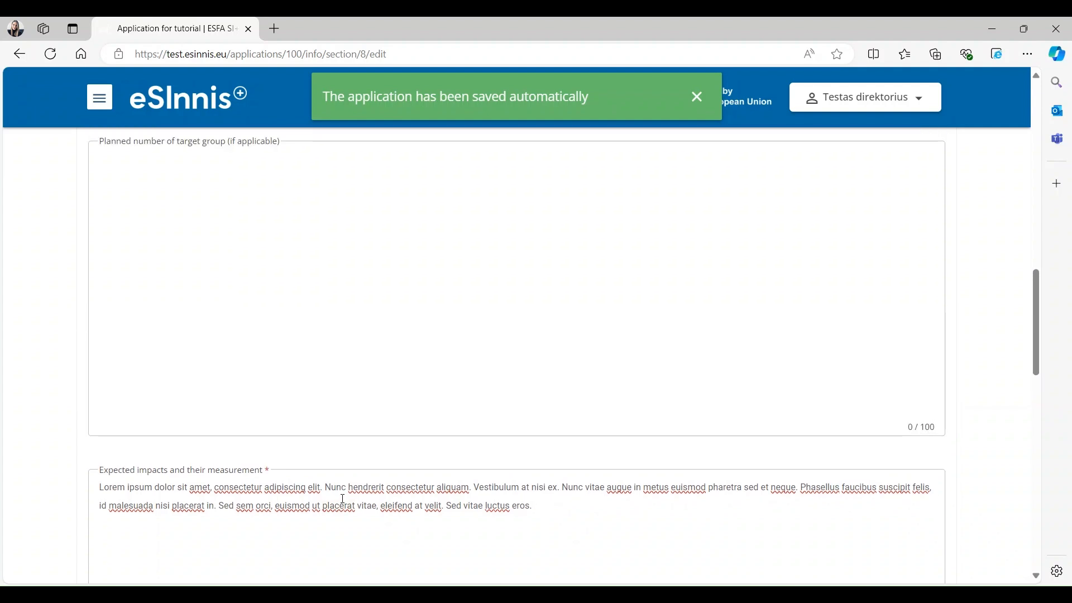
{"action": "left_click", "coordinate": [279, 425]}
{"action": "type", "text": "124"}
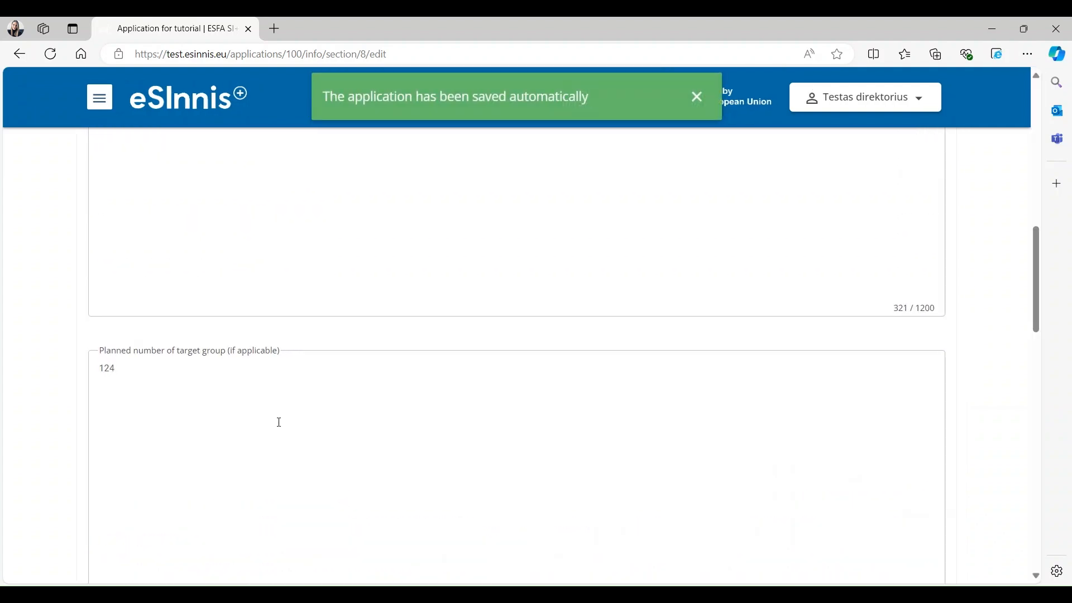
{"action": "scroll", "coordinate": [279, 422], "scroll_direction": "down", "scroll_amount": 5}
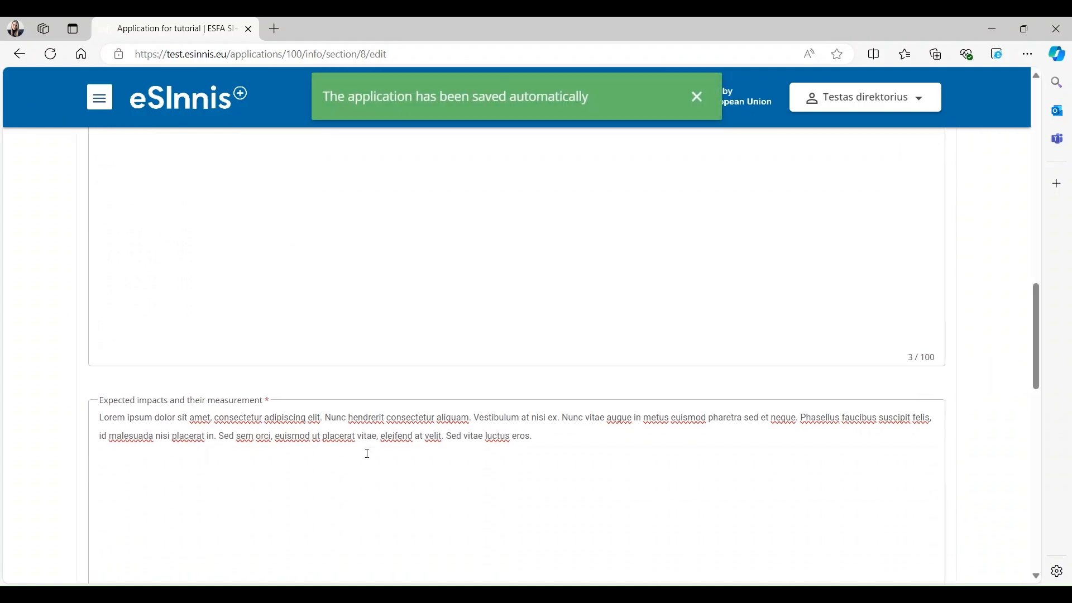
{"action": "scroll", "coordinate": [389, 470], "scroll_direction": "down", "scroll_amount": 9}
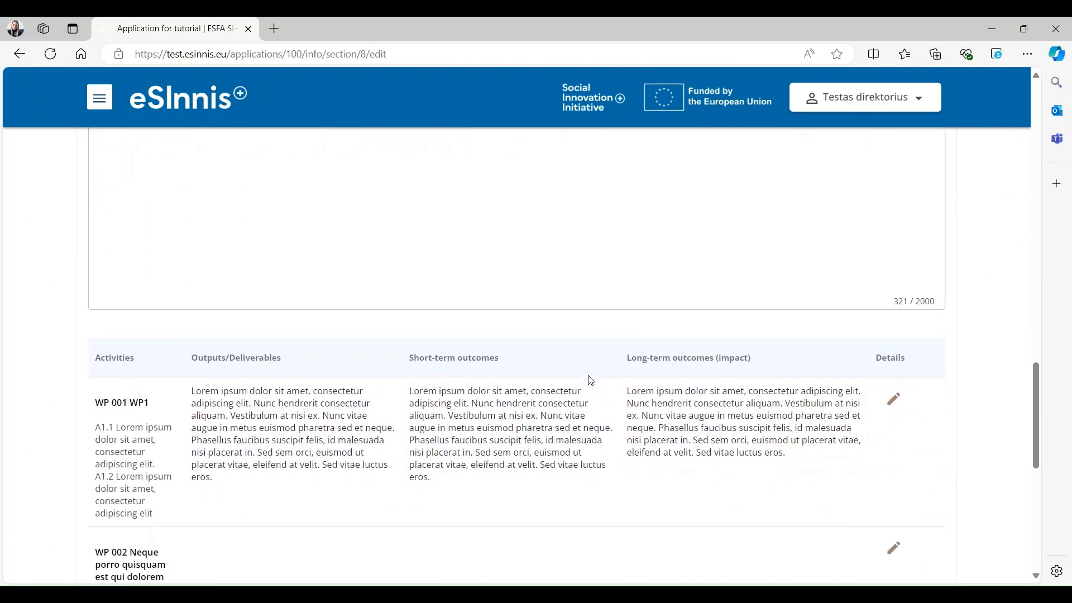
{"action": "scroll", "coordinate": [592, 381], "scroll_direction": "down", "scroll_amount": 3}
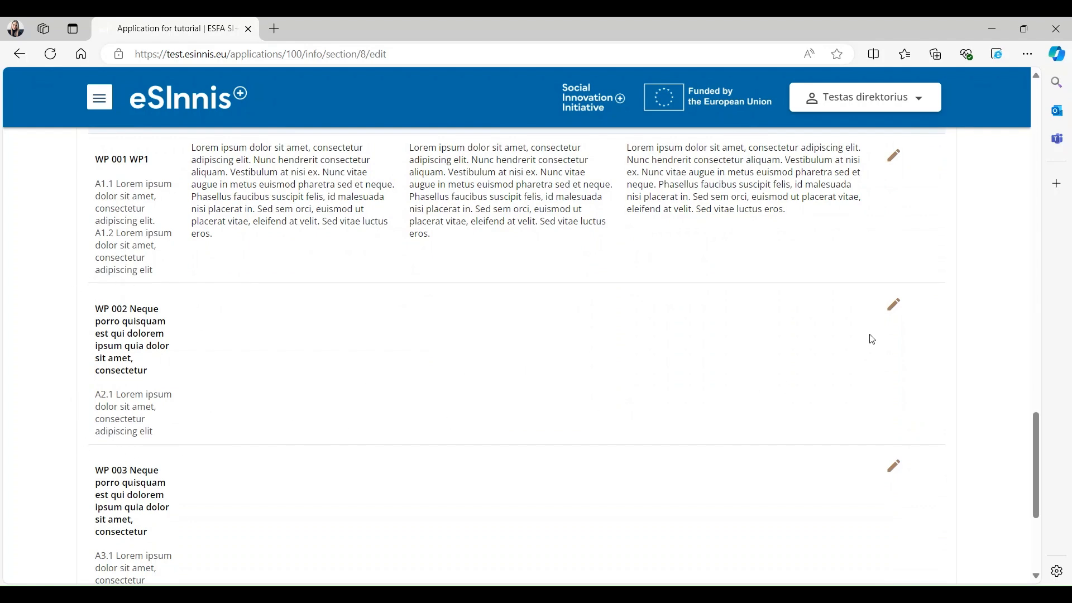
- Paste the tutorial text into WP 002's outputs, short-term and long-term outcomes, save, then continue to Budget
{"action": "left_click", "coordinate": [893, 305]}
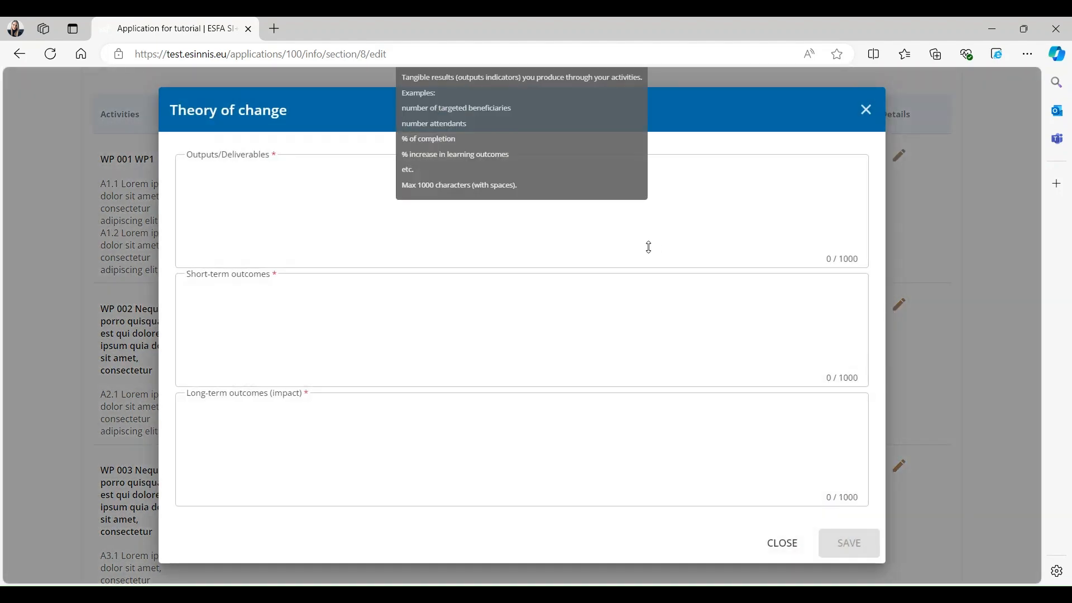
{"action": "type", "text": "In the Theory of Change section, start by filling in the 'Problem Statement', 'Social Innovation Goal', 'Expected Impacts and their Measurement' fields and, if a target group is foreseen, the 'Planned Number of Target Group (if applicable)' field. The information provided in these fields will be automatically saved. Then proceed to complete the table below. You will see that some of the information is also filled in automatically, for other parts click on the 'pencil' icon. After you have completed the required fields, click 'Save'. Editing is also possible at any time. Now let's move on to the budget section."}
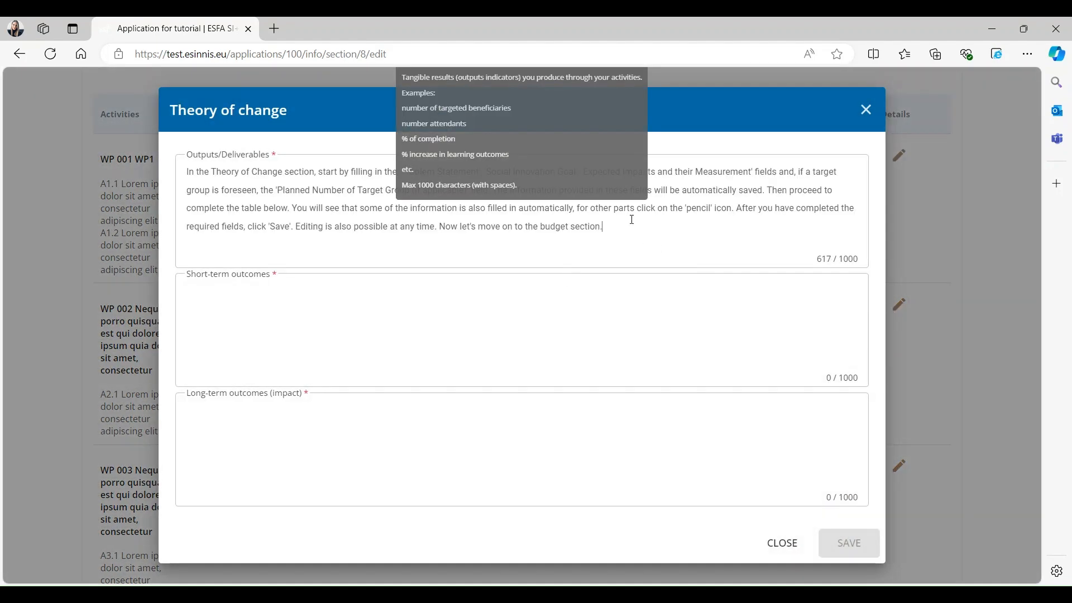
{"action": "left_click", "coordinate": [507, 340]}
{"action": "type", "text": "In the Theory of Change section, start by filling in the 'Problem Statement', 'Social Innovation Goal', 'Expected Impacts and their Measurement' fields and, if a target group is foreseen, the 'Planned Number of Target Group (if applicable)' field. The information provided in these fields will be automatically saved. Then proceed to complete the table below. You will see that some of the information is also filled in automatically, for other parts click on the 'pencil' icon. After you have completed the required fields, click 'Save'. Editing is also possible at any time. Now let's move on to the budget section."}
{"action": "left_click", "coordinate": [505, 434]}
{"action": "type", "text": "In the Theory of Change section, start by filling in the 'Problem Statement', 'Social Innovation Goal', 'Expected Impacts and their Measurement' fields and, if a target group is foreseen, the 'Planned Number of Target Group (if applicable)' field. The information provided in these fields will be automatically saved. Then proceed to complete the table below. You will see that some of the information is also filled in automatically, for other parts click on the 'pencil' icon. After you have completed the required fields, click 'Save'. Editing is also possible at any time. Now let's move on to the budget section."}
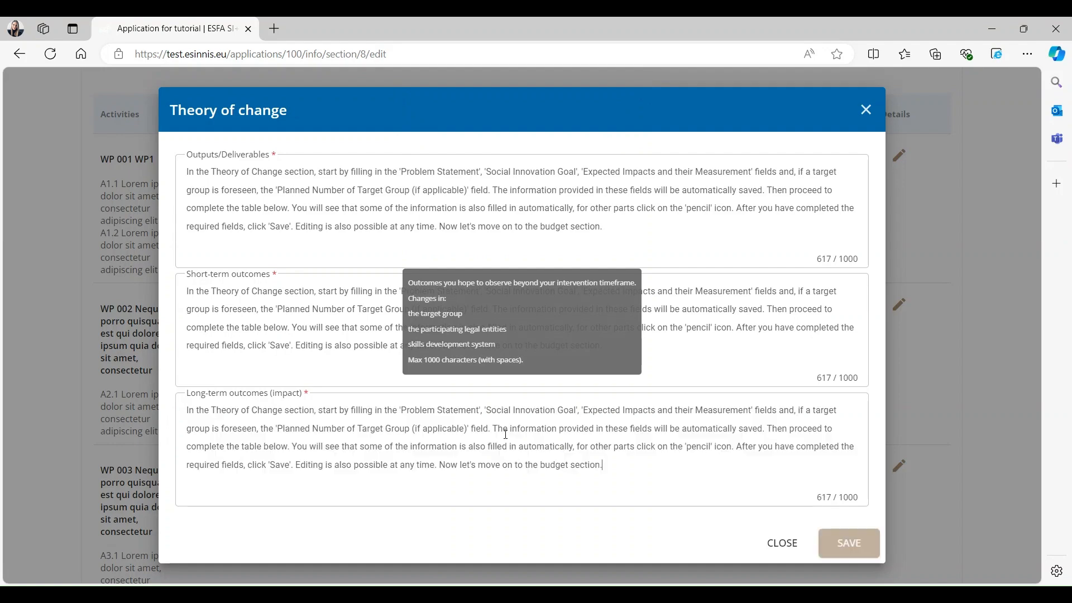
{"action": "left_click", "coordinate": [863, 555]}
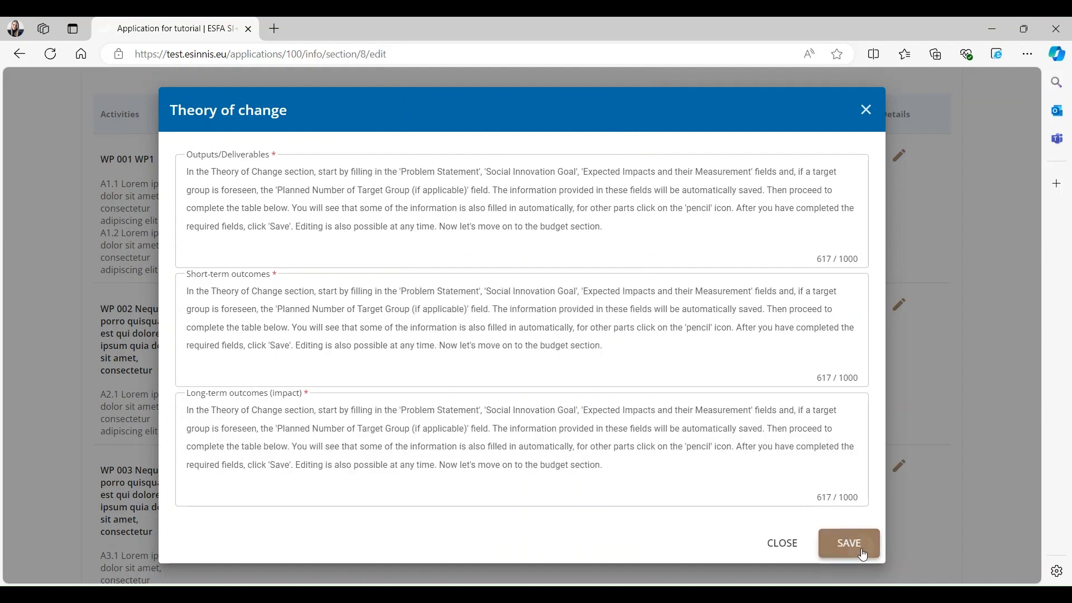
{"action": "scroll", "coordinate": [294, 499], "scroll_direction": "down", "scroll_amount": 4}
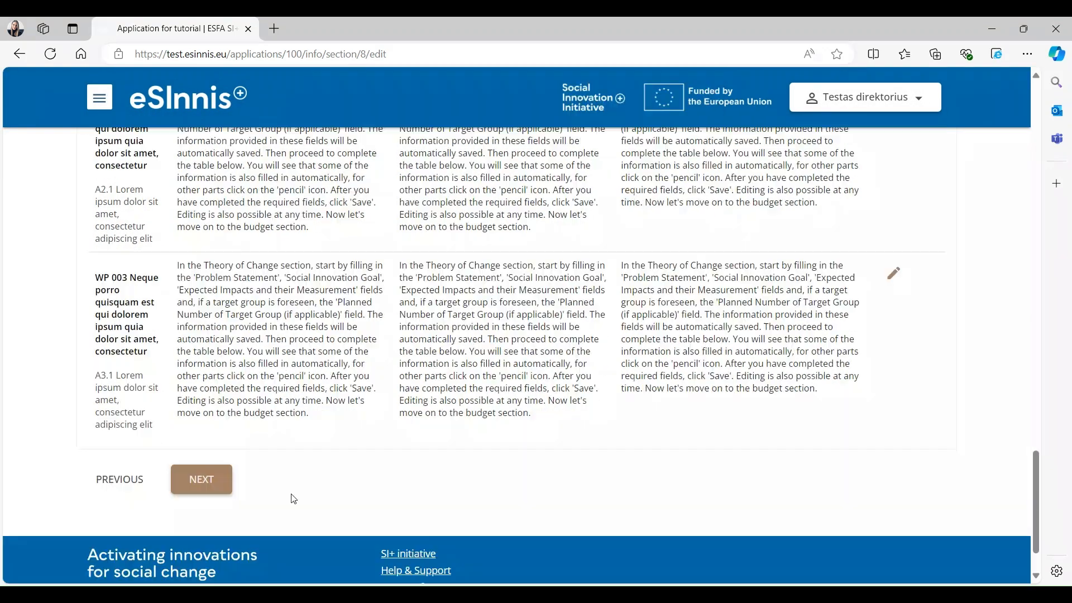
{"action": "left_click", "coordinate": [202, 481]}
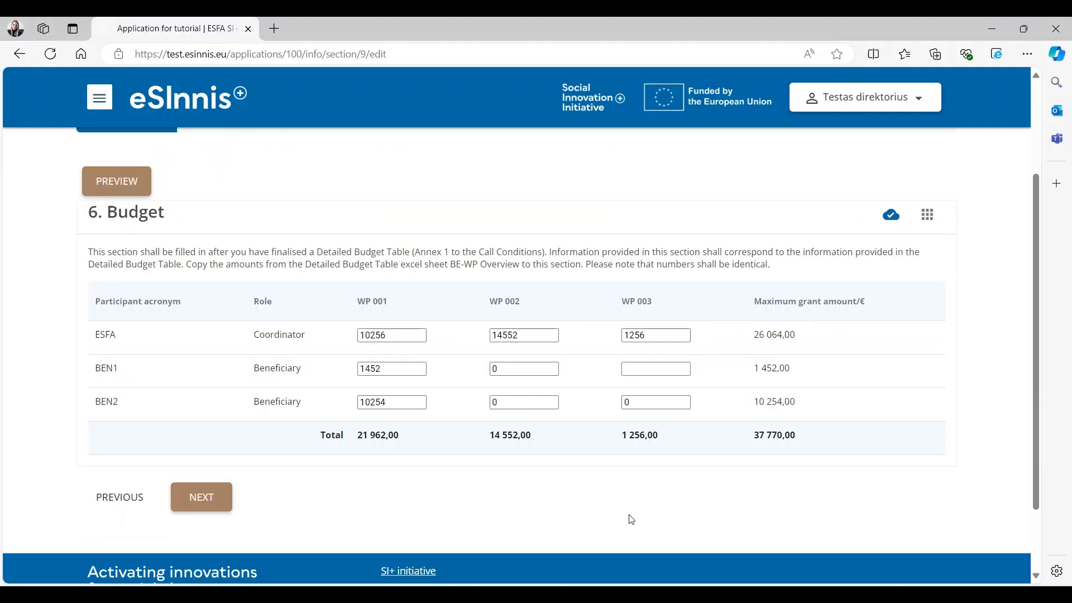
- Budget 15000 for BEN1 under WP 003 and revise BEN2's WP 003 amount
{"action": "left_click", "coordinate": [651, 369]}
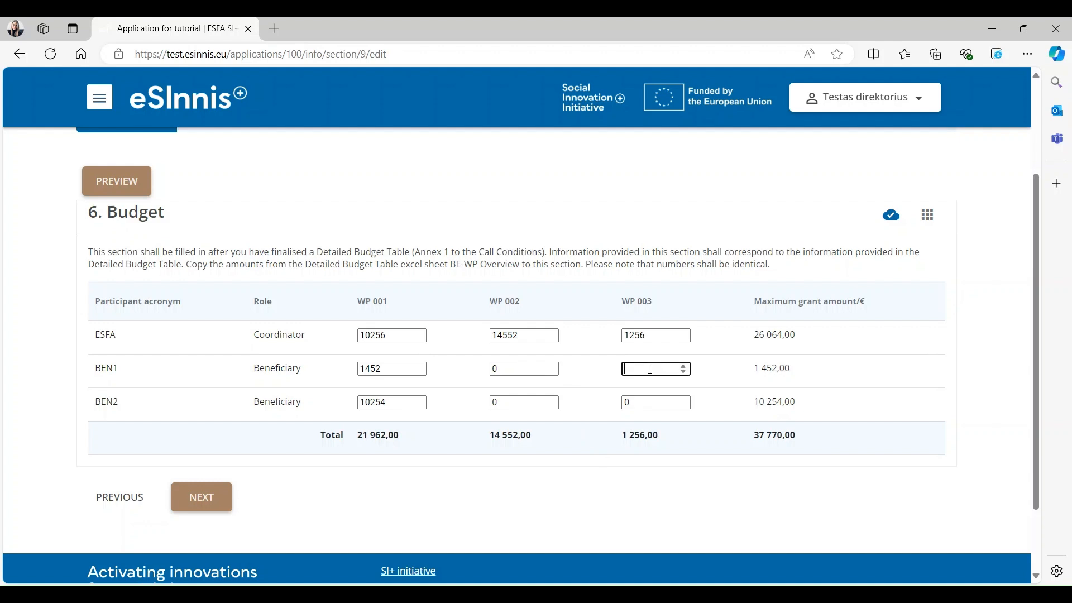
{"action": "type", "text": "15000"}
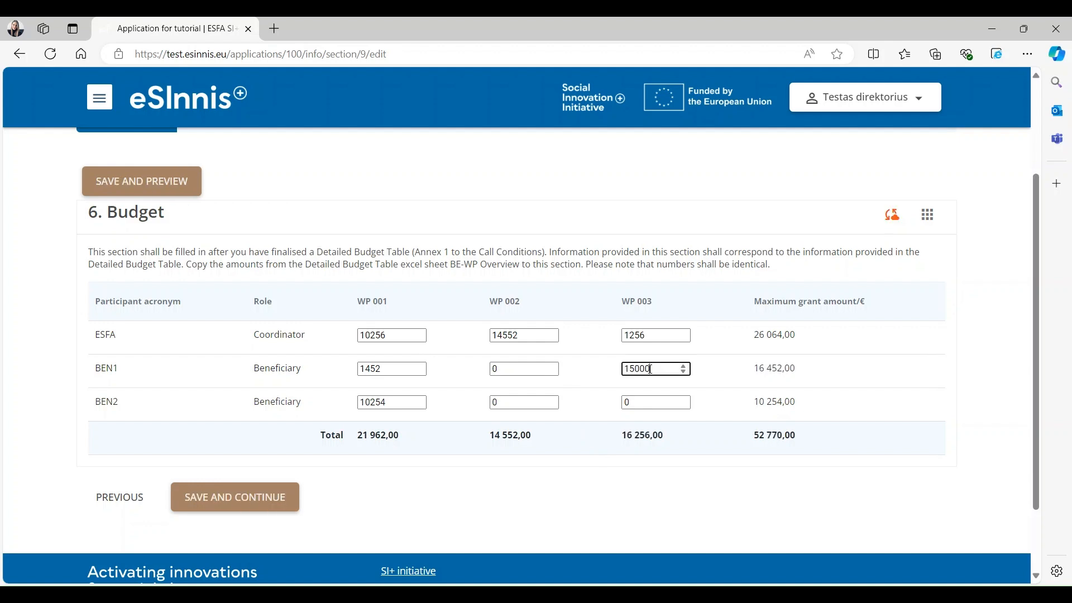
{"action": "left_click", "coordinate": [652, 401]}
{"action": "key", "text": "BackSpace"}
{"action": "type", "text": "254"}
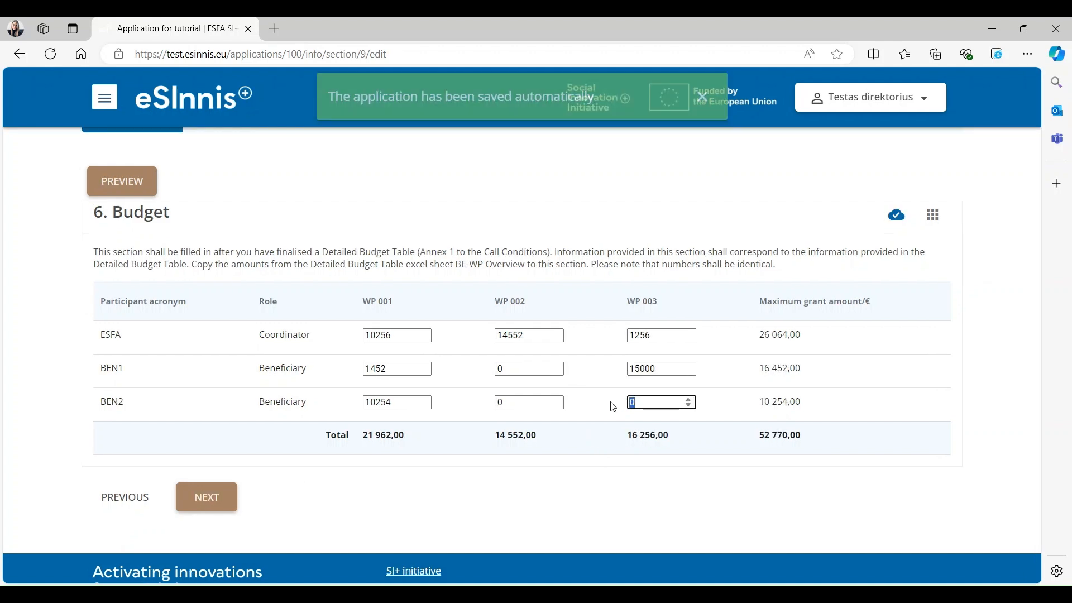
{"action": "type", "text": "0"}
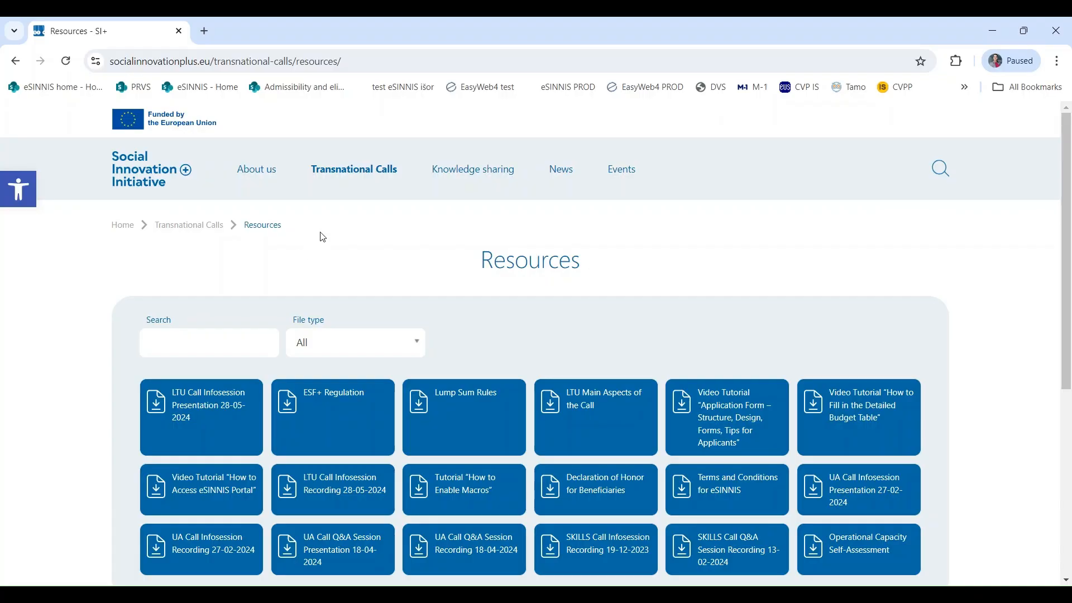
- Open the website's Transnational Calls Resources page, then go to eSInnis section 1 Relevance
{"action": "mouse_move", "coordinate": [335, 172]}
{"action": "left_click", "coordinate": [342, 269]}
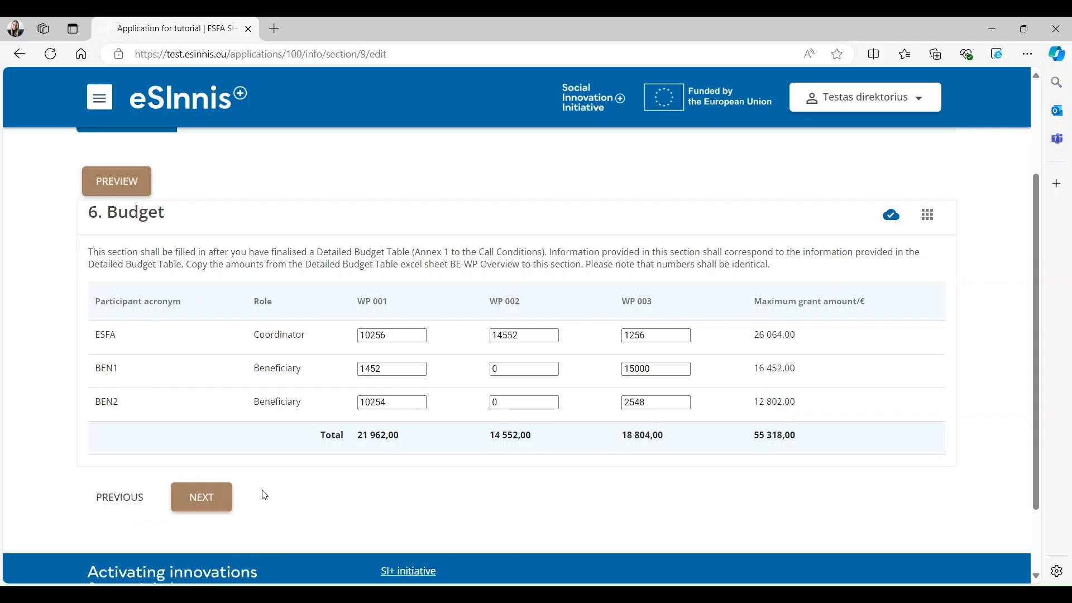
{"action": "left_click", "coordinate": [211, 495]}
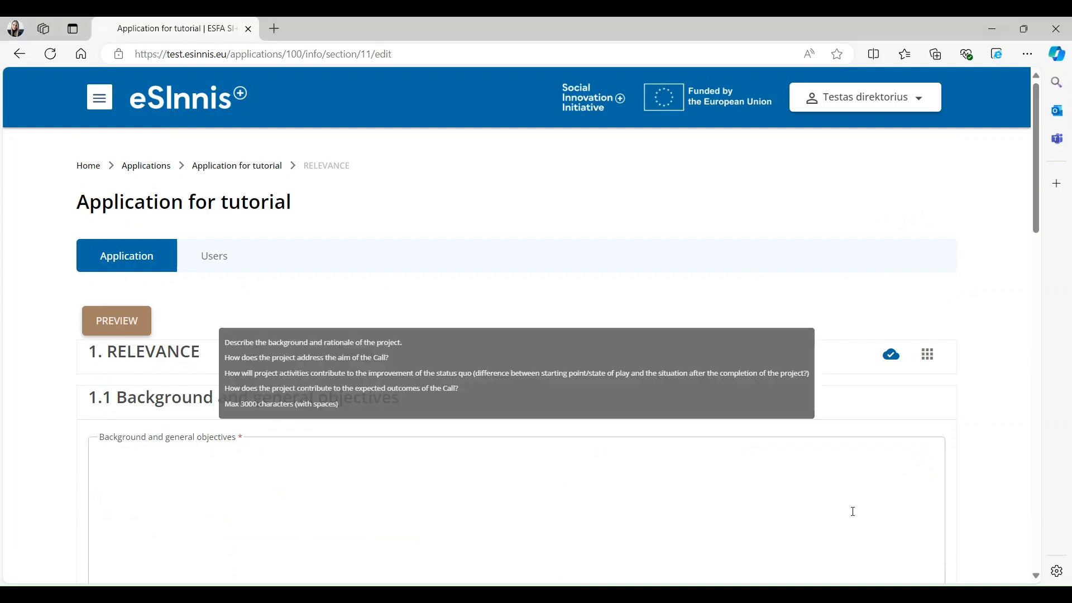
- Paste the Lorem ipsum sample text into the Relevance fields and proceed to section 2 Quality
{"action": "type", "text": "Lorem ipsum dolor sit amet, consectetur adipiscing elit. Nunc hendrerit consectetur aliquam. Vestibulum at nisi ex. Nunc vitae augue in metus euismod pharetra sed et neque. Phasellus faucibus suscipit felis, id malesuada nisi placerat in. Sed sem orci, euismod ut placerat vitae, eleifend at velit. Sed vitae luctus eros."}
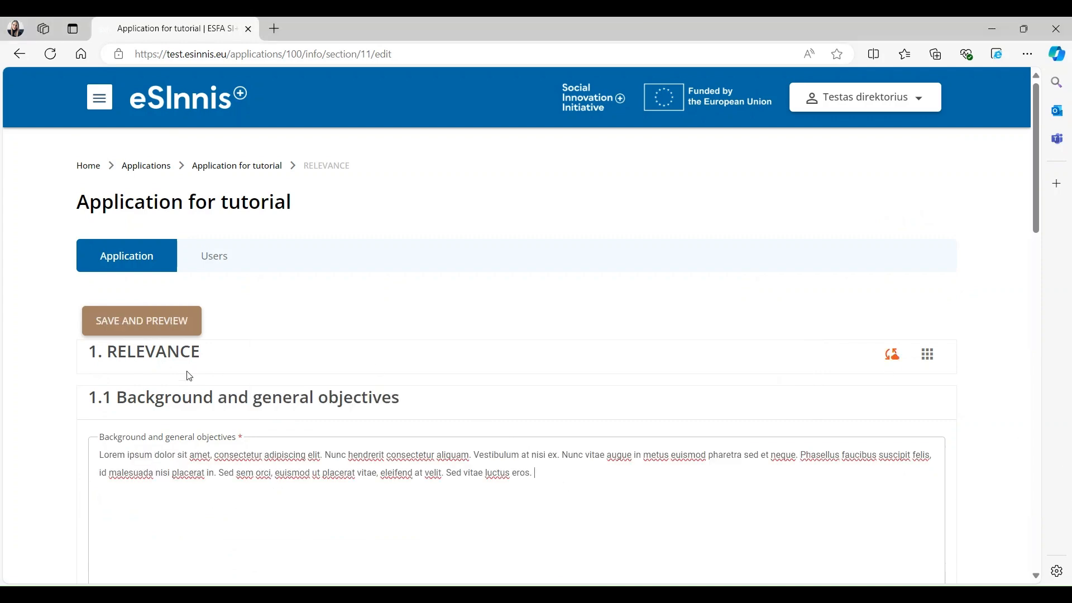
{"action": "scroll", "coordinate": [922, 408], "scroll_direction": "down", "scroll_amount": 5}
{"action": "scroll", "coordinate": [924, 396], "scroll_direction": "up", "scroll_amount": 3}
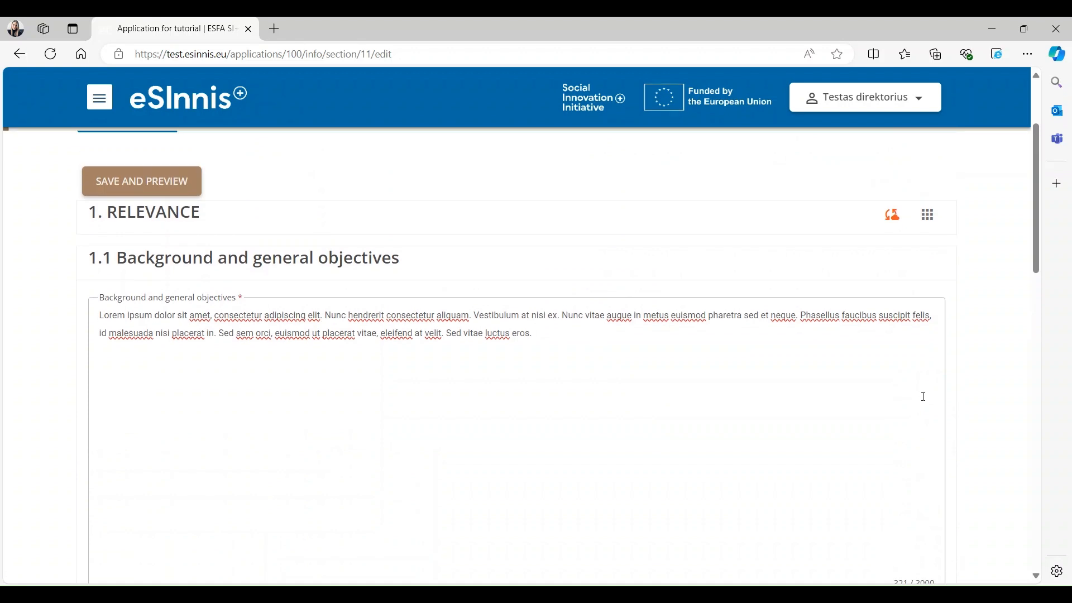
{"action": "scroll", "coordinate": [923, 397], "scroll_direction": "up", "scroll_amount": 2}
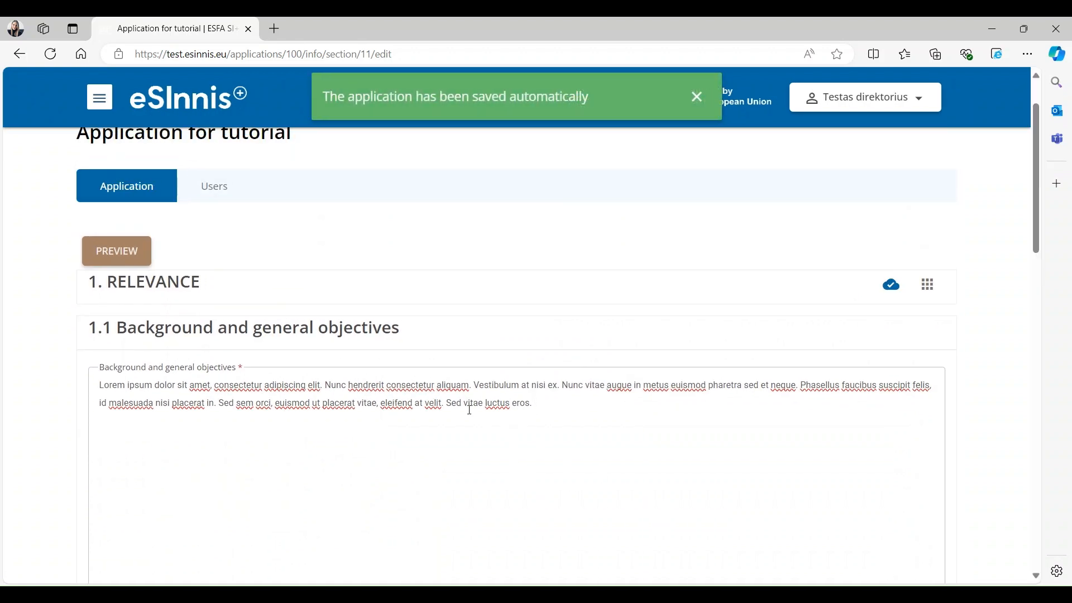
{"action": "mouse_move", "coordinate": [161, 426]}
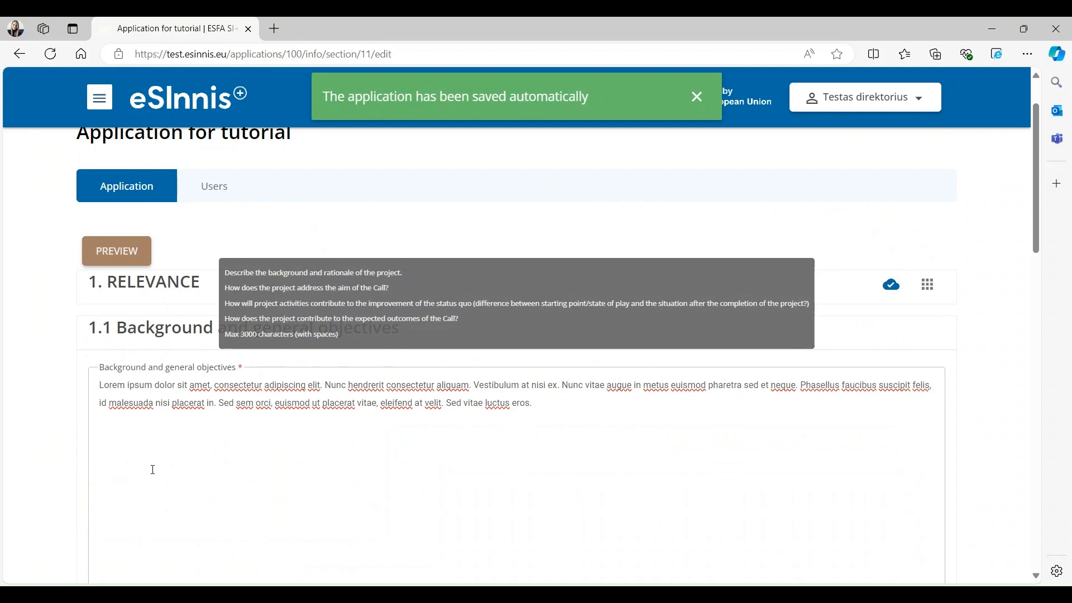
{"action": "scroll", "coordinate": [153, 469], "scroll_direction": "down", "scroll_amount": 6}
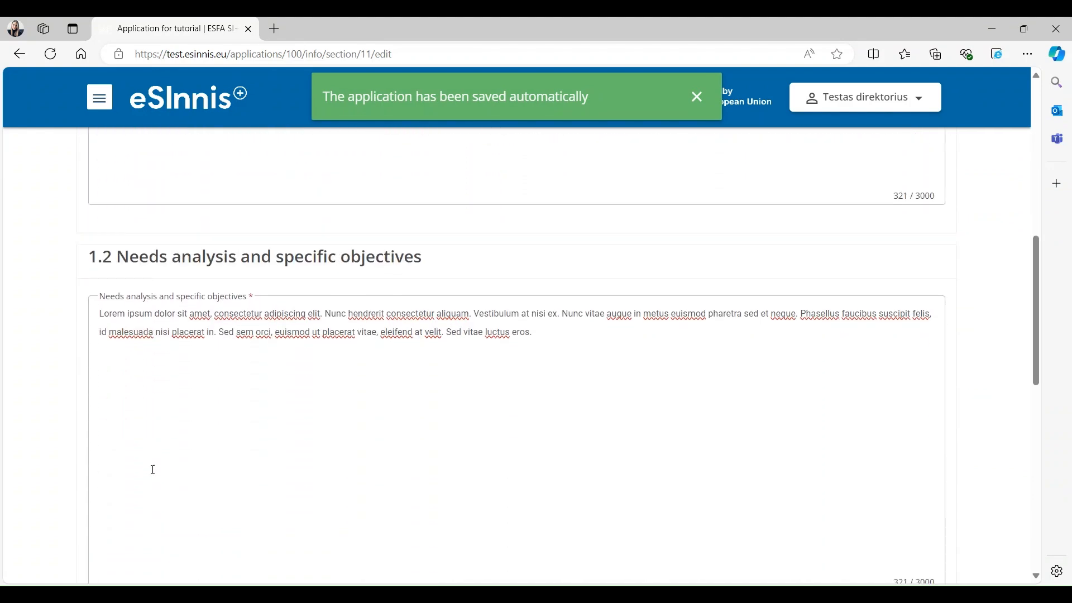
{"action": "scroll", "coordinate": [153, 469], "scroll_direction": "down", "scroll_amount": 8}
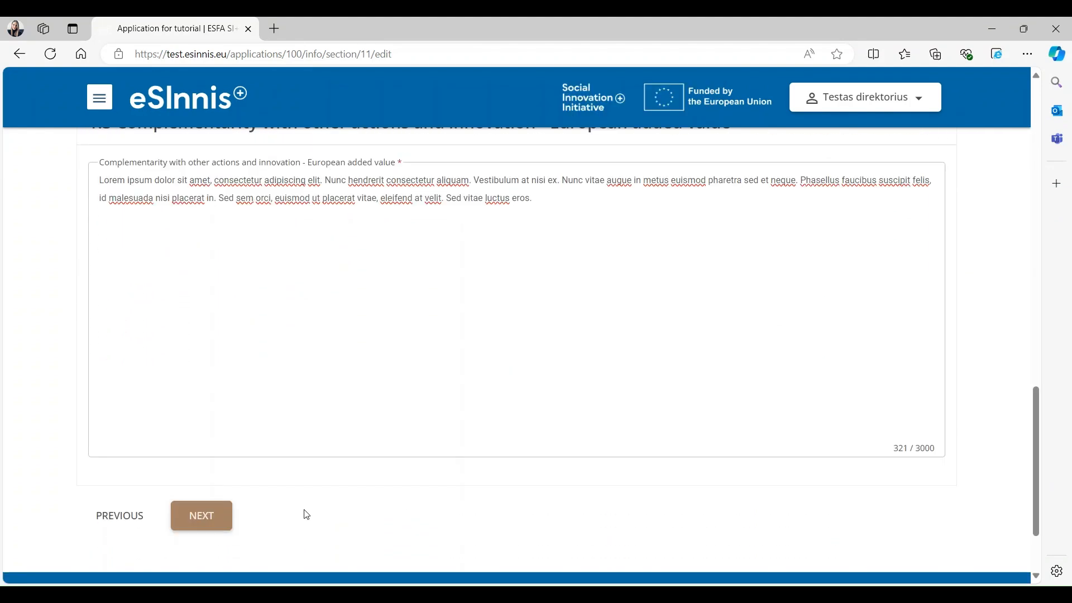
{"action": "left_click", "coordinate": [212, 516]}
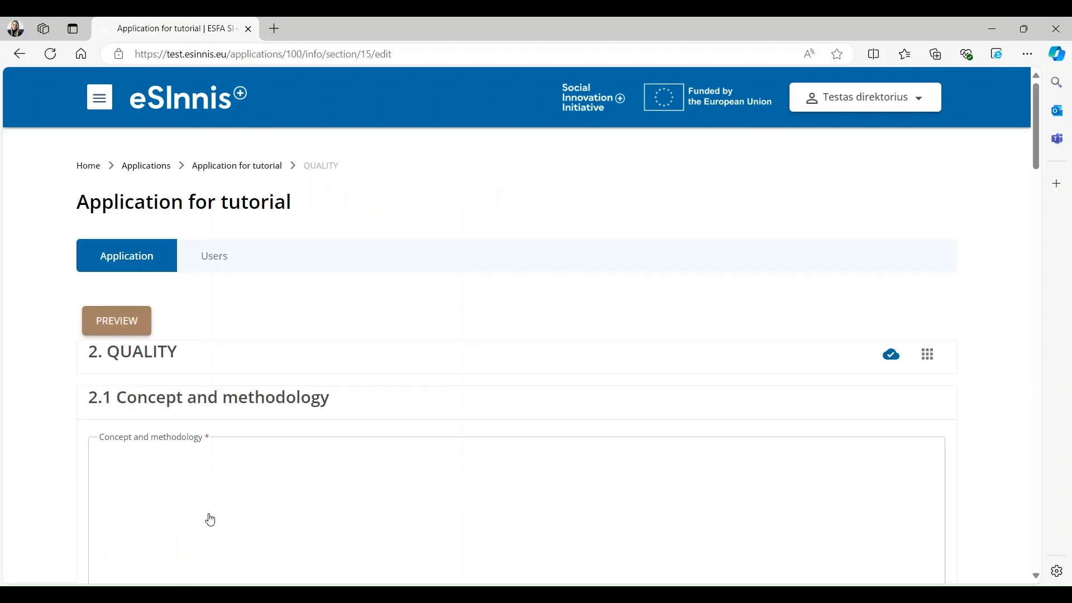
- Review the Quality section and open, then cancel, the project team member form
{"action": "mouse_move", "coordinate": [254, 489]}
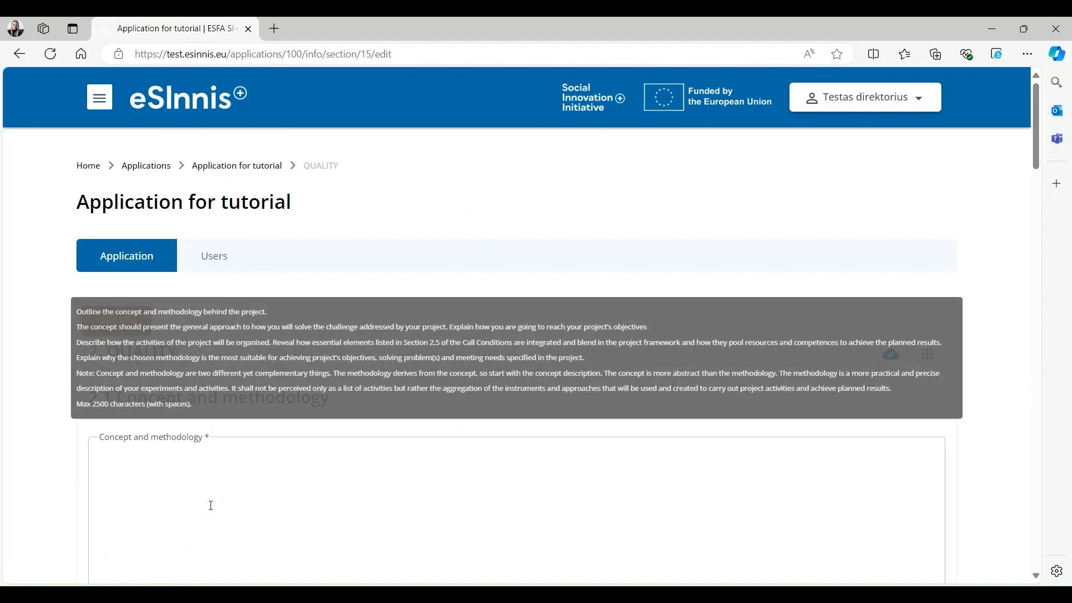
{"action": "scroll", "coordinate": [211, 505], "scroll_direction": "down", "scroll_amount": 14}
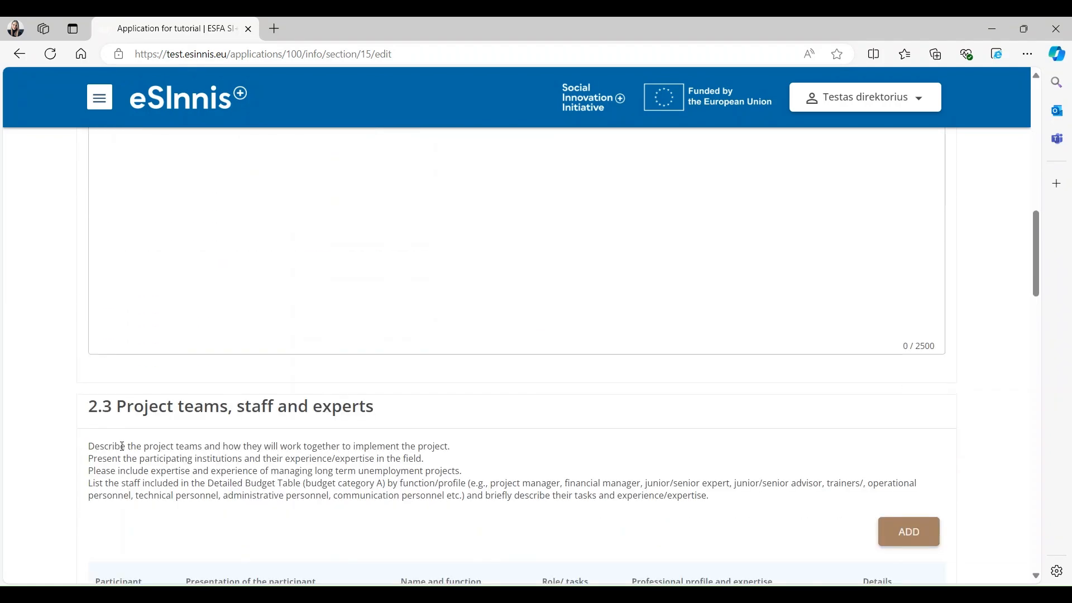
{"action": "scroll", "coordinate": [106, 451], "scroll_direction": "down", "scroll_amount": 20}
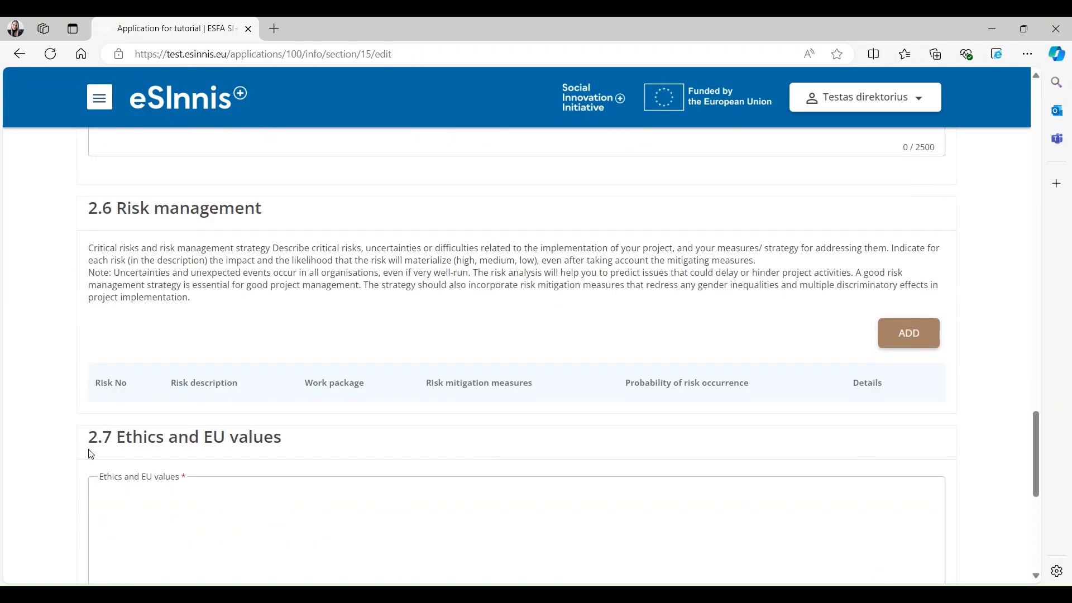
{"action": "scroll", "coordinate": [91, 454], "scroll_direction": "down", "scroll_amount": 8}
{"action": "scroll", "coordinate": [91, 454], "scroll_direction": "up", "scroll_amount": 4}
{"action": "scroll", "coordinate": [91, 455], "scroll_direction": "up", "scroll_amount": 10}
{"action": "scroll", "coordinate": [91, 454], "scroll_direction": "up", "scroll_amount": 8}
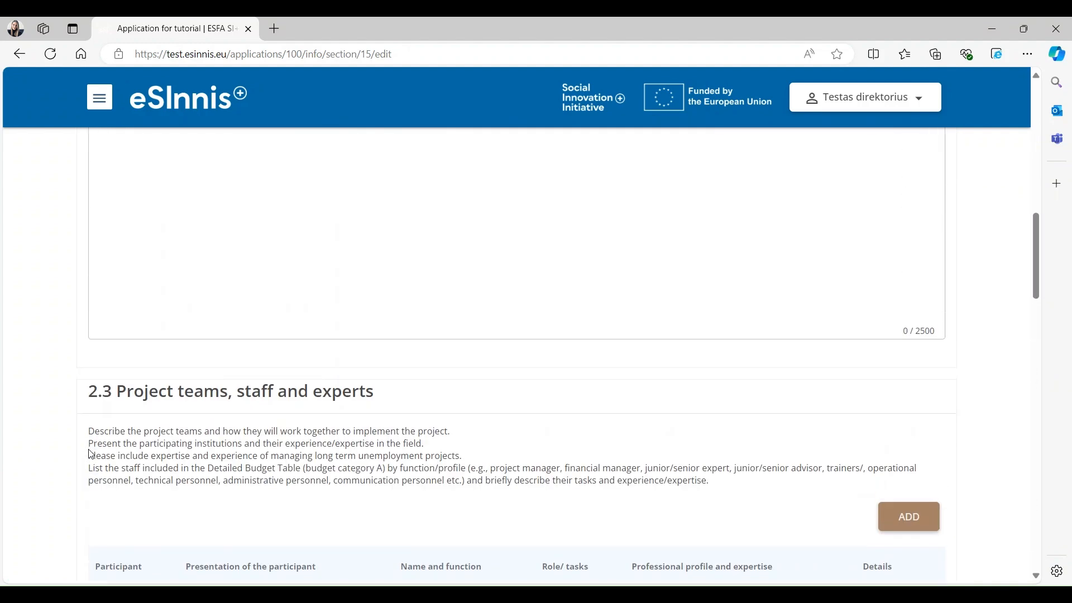
{"action": "left_click", "coordinate": [896, 514]}
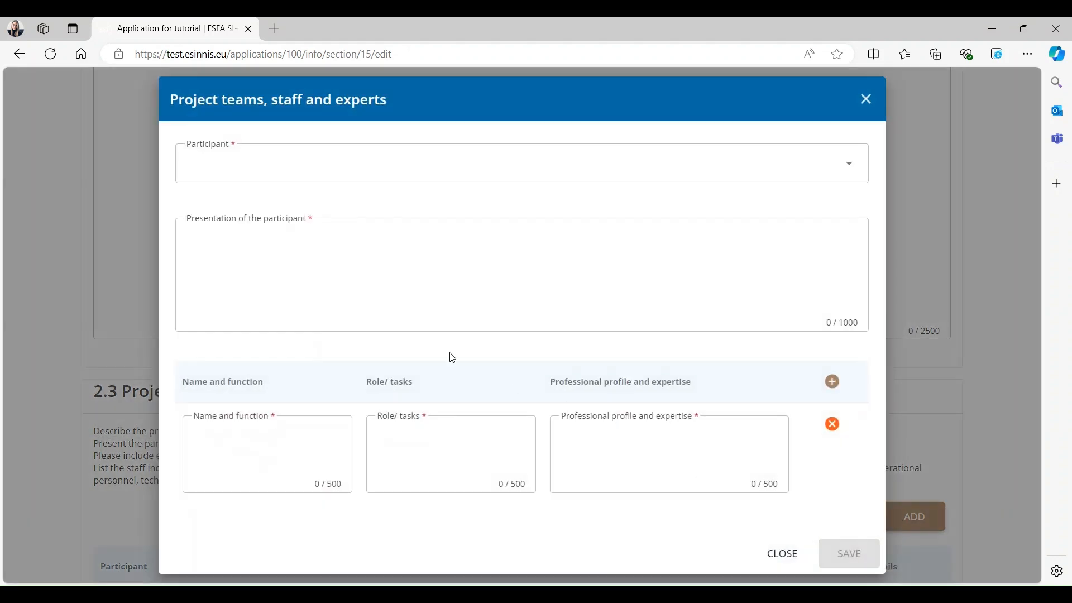
{"action": "left_click", "coordinate": [782, 555]}
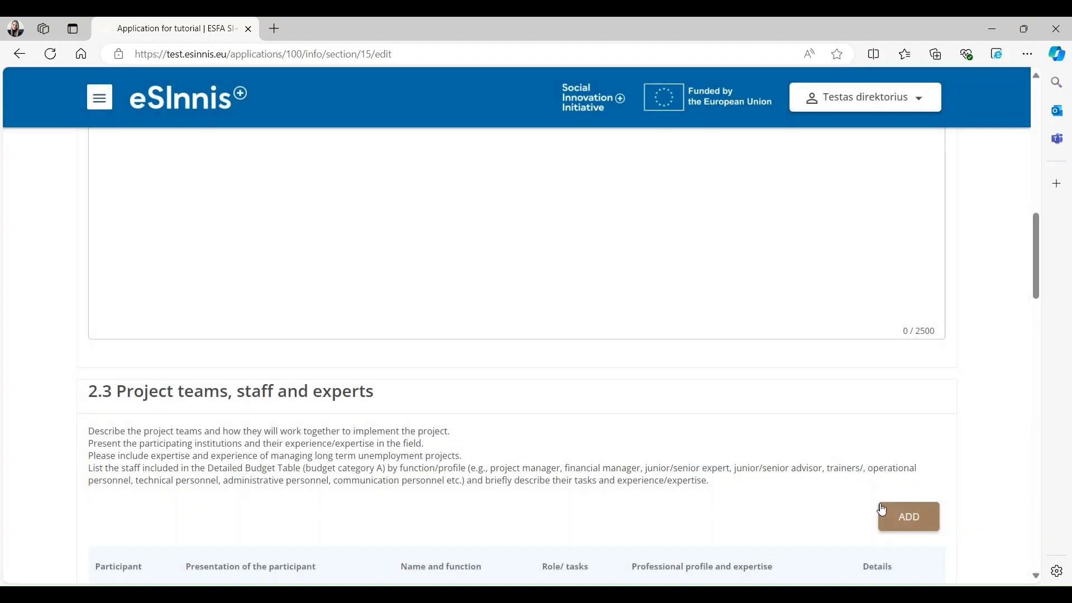
- Continue to section 3 Impact and look over its Impact and ambition page
{"action": "scroll", "coordinate": [572, 500], "scroll_direction": "down", "scroll_amount": 15}
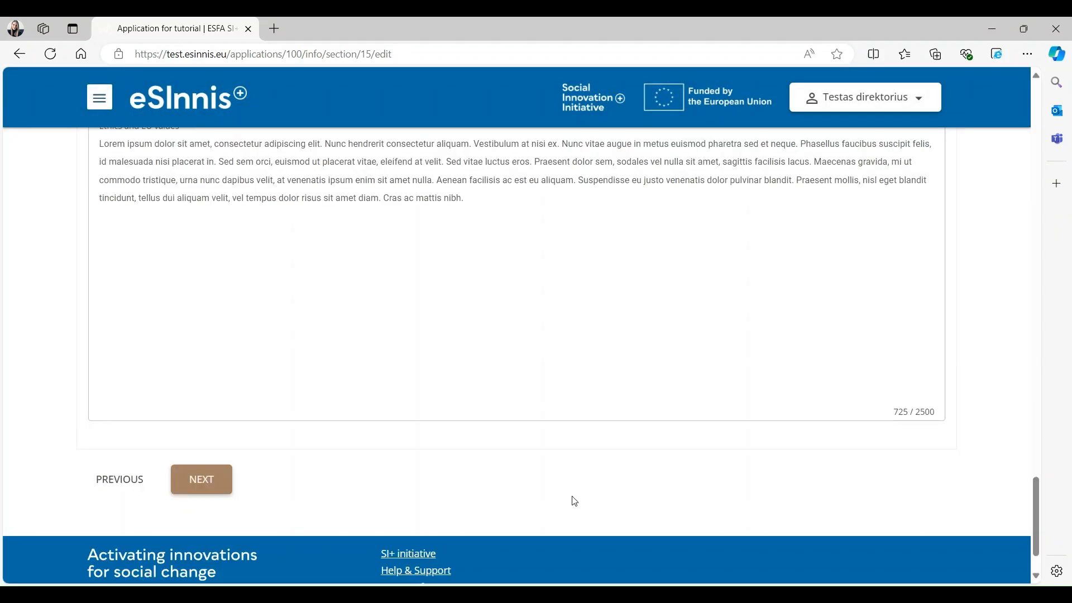
{"action": "scroll", "coordinate": [363, 531], "scroll_direction": "up", "scroll_amount": 2}
{"action": "left_click", "coordinate": [201, 562]}
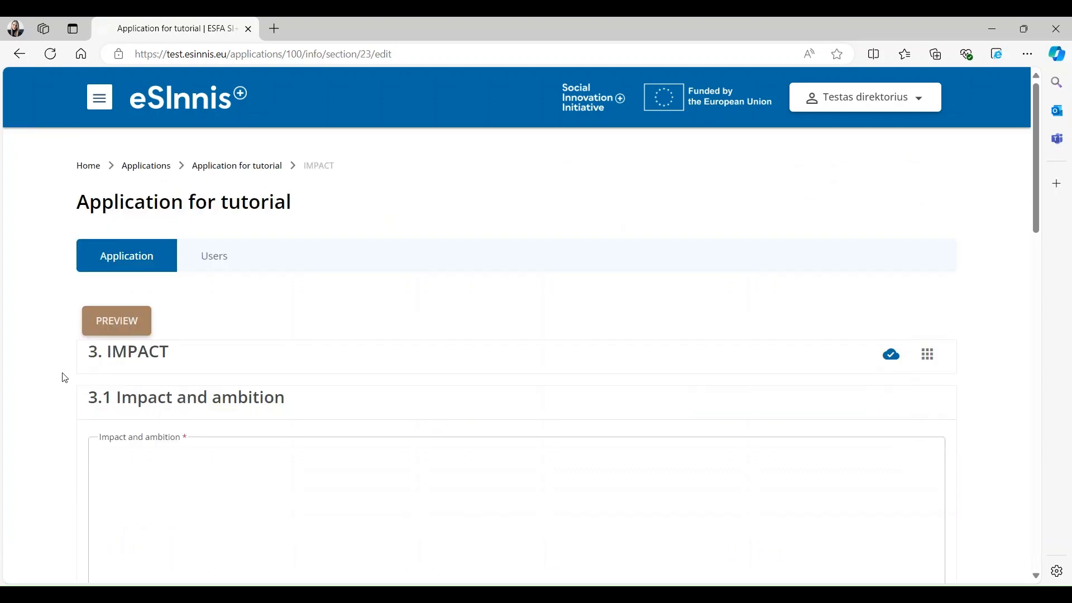
{"action": "scroll", "coordinate": [64, 378], "scroll_direction": "down", "scroll_amount": 15}
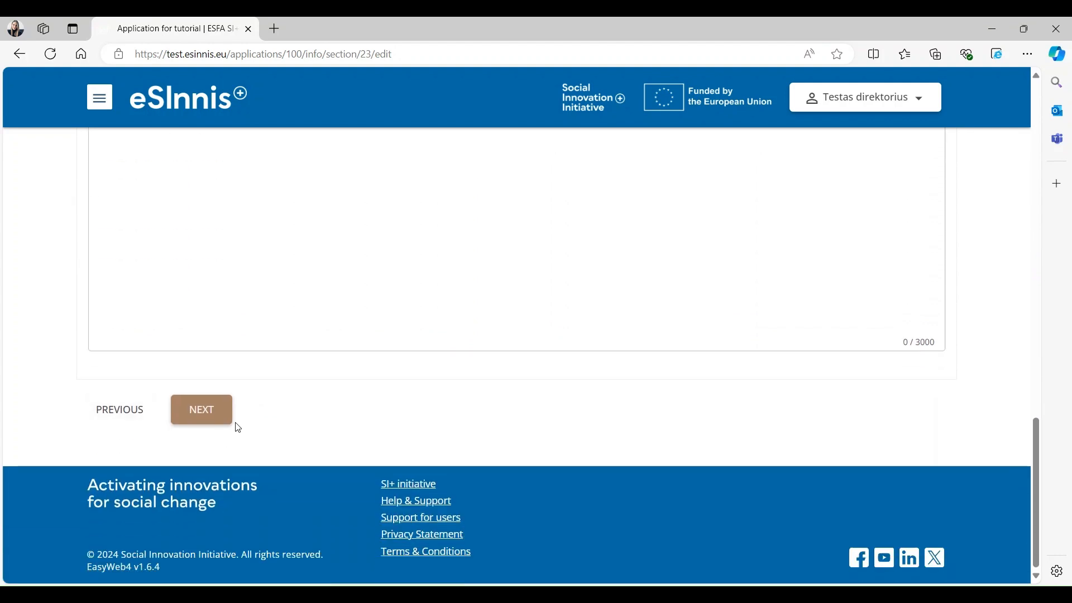
- On the Annexes page, upload the PNG image as annex 5 and select its title for renaming
{"action": "left_click", "coordinate": [222, 416]}
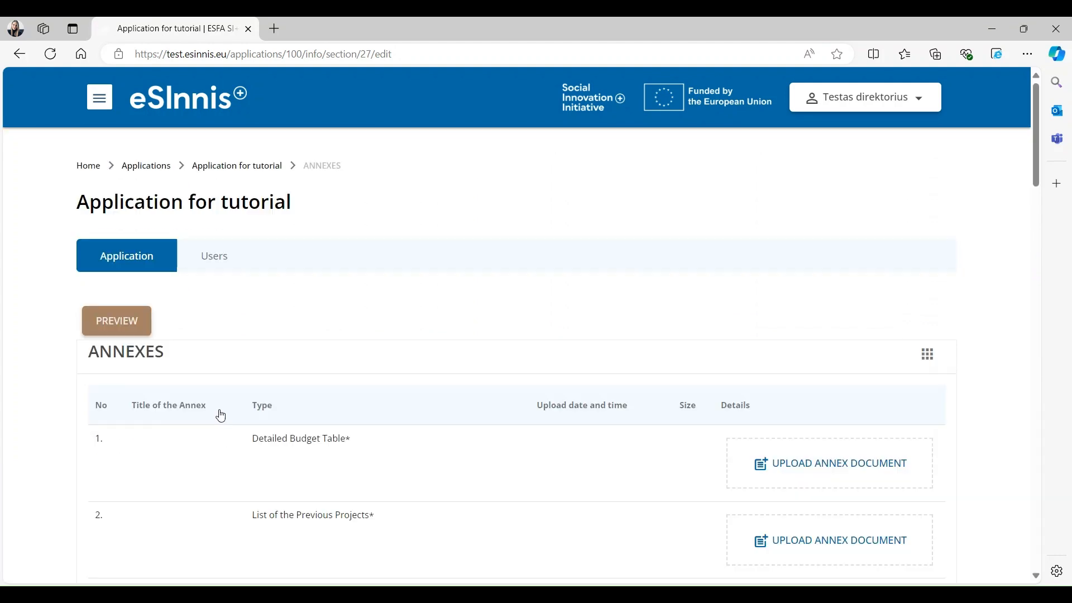
{"action": "scroll", "coordinate": [866, 328], "scroll_direction": "down", "scroll_amount": 3}
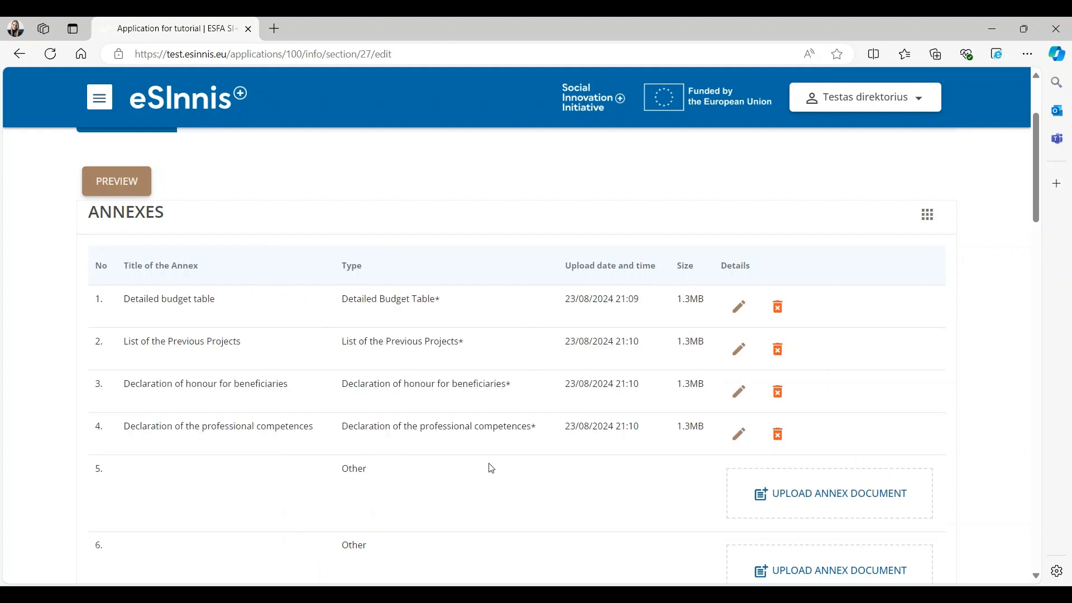
{"action": "left_click", "coordinate": [777, 491]}
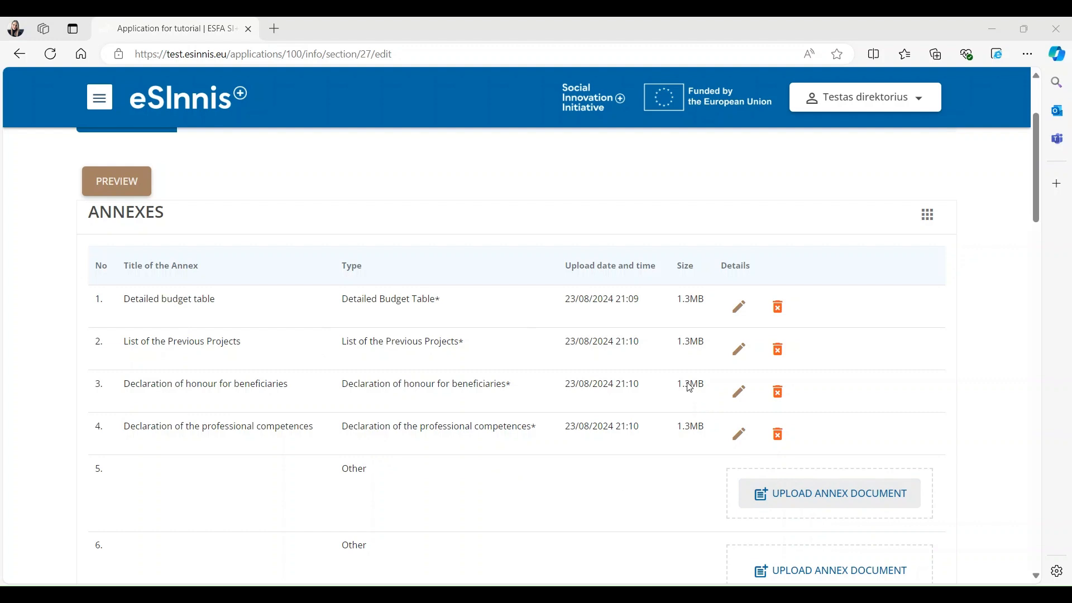
{"action": "left_click", "coordinate": [707, 433]}
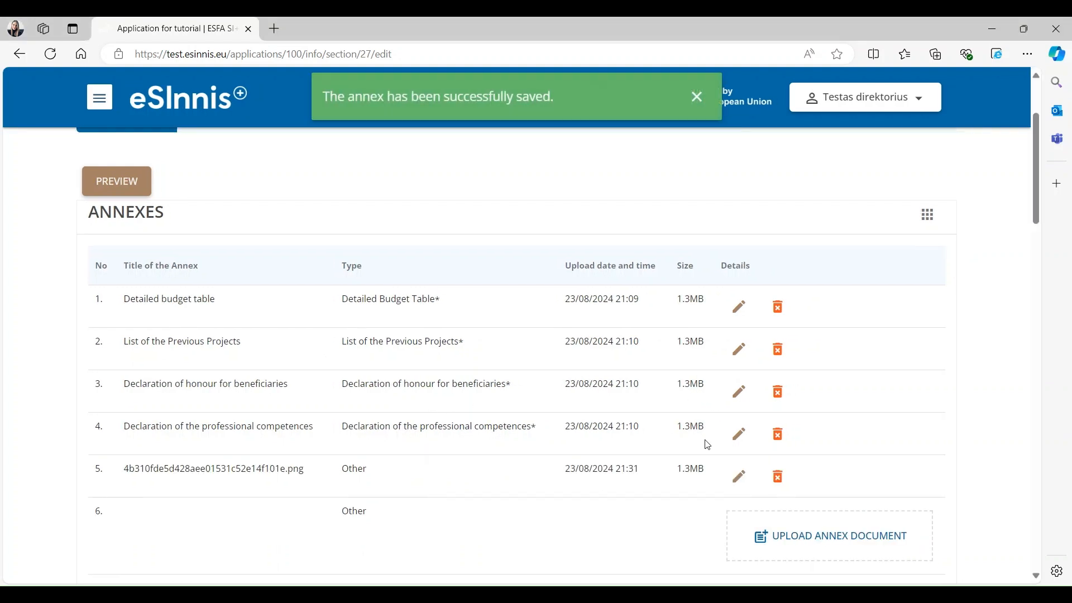
{"action": "scroll", "coordinate": [707, 447], "scroll_direction": "down", "scroll_amount": 1}
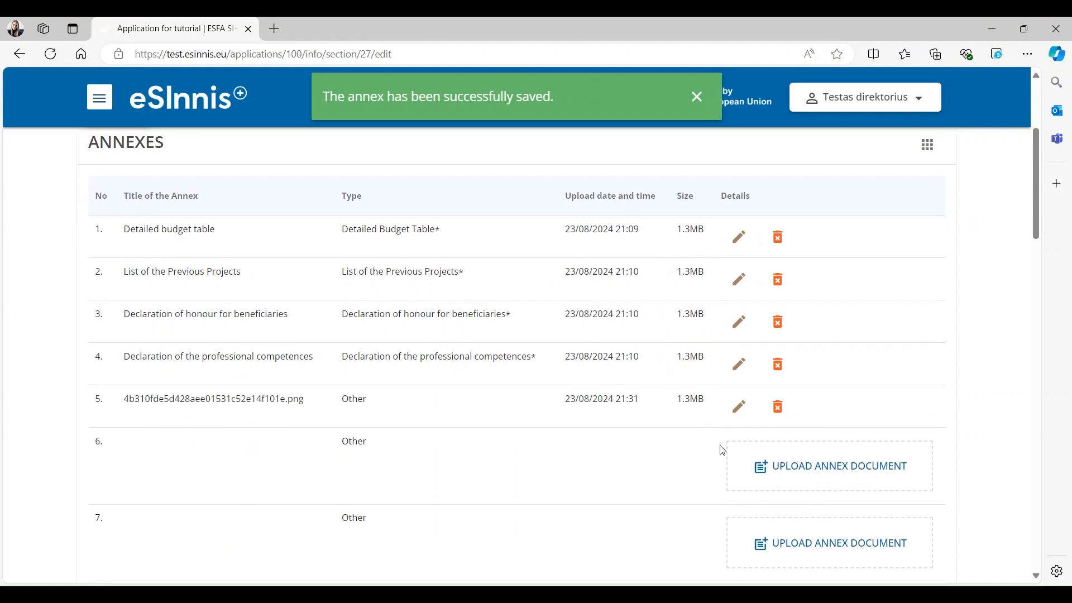
{"action": "left_click", "coordinate": [740, 409]}
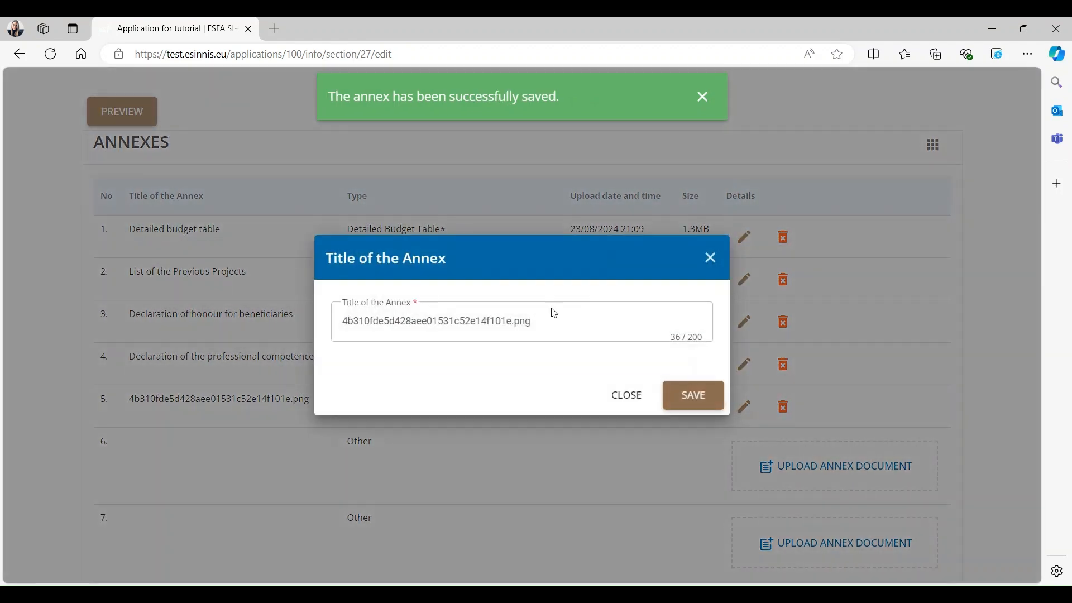
{"action": "left_click_drag", "start_coordinate": [531, 321], "coordinate": [301, 330]}
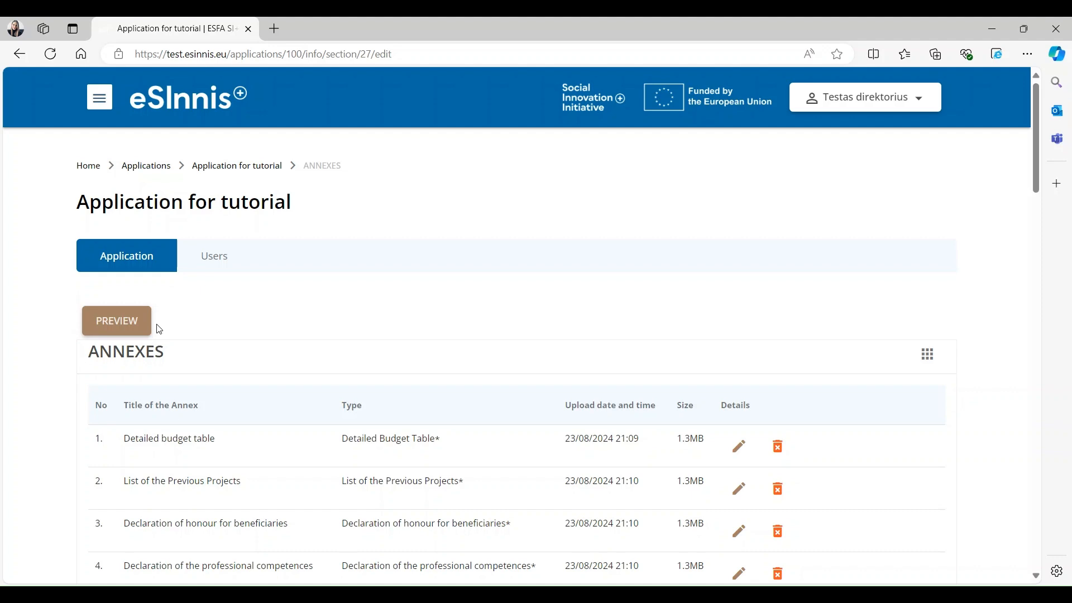
- Preview the Annexes and Participants sections read-only from the application overview
{"action": "left_click", "coordinate": [147, 330]}
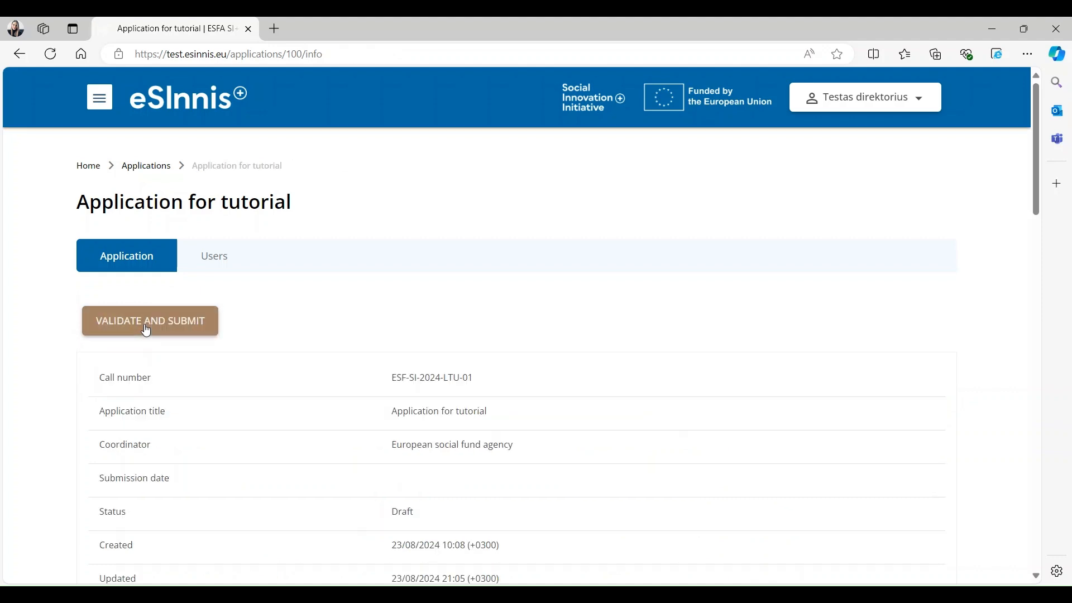
{"action": "scroll", "coordinate": [147, 331], "scroll_direction": "down", "scroll_amount": 20}
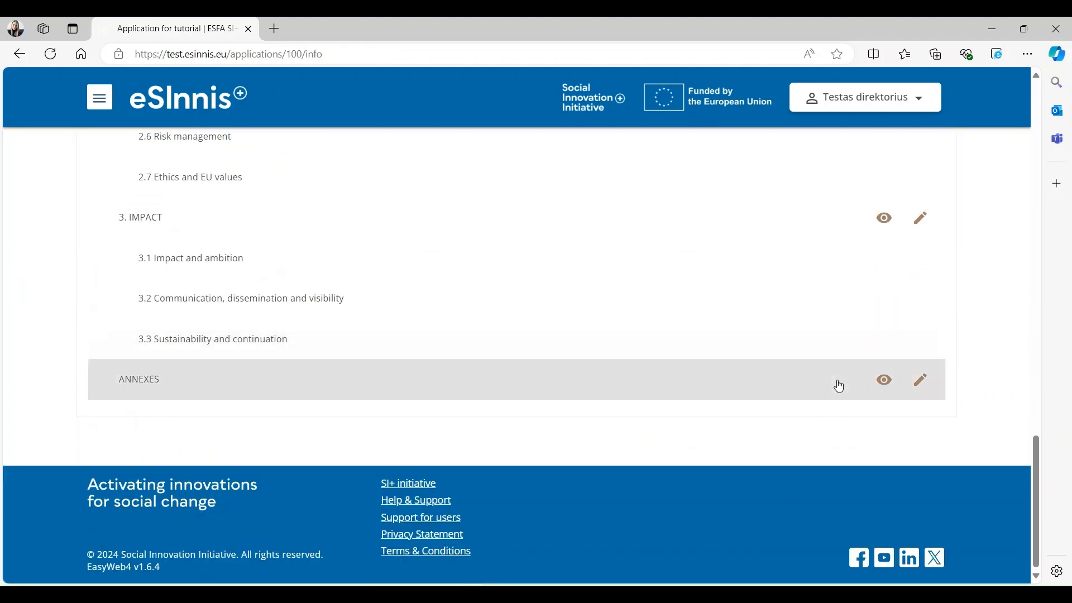
{"action": "left_click", "coordinate": [882, 382]}
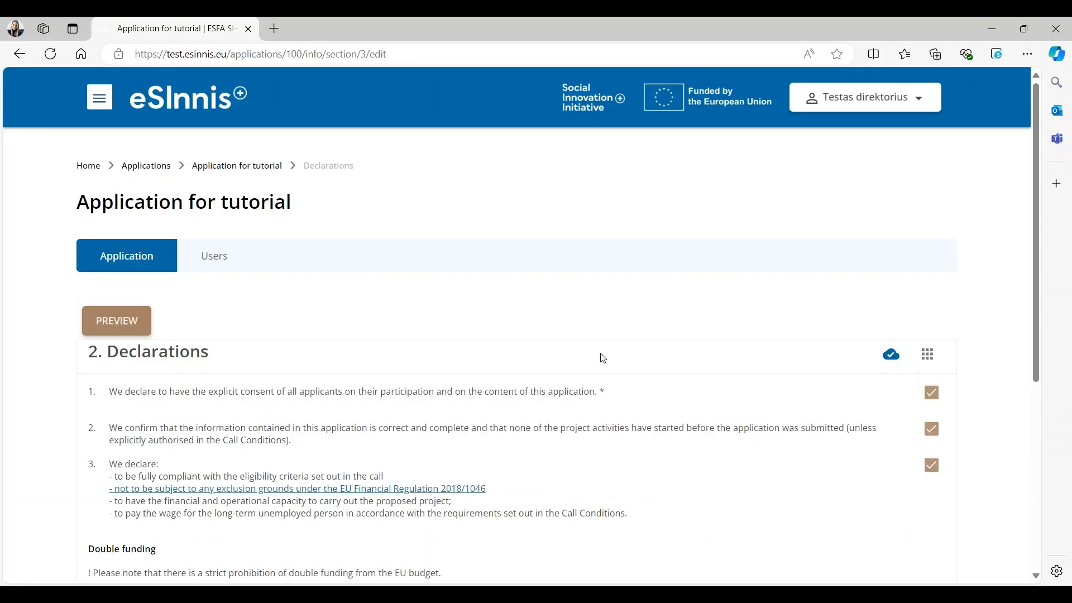
{"action": "left_click", "coordinate": [124, 330]}
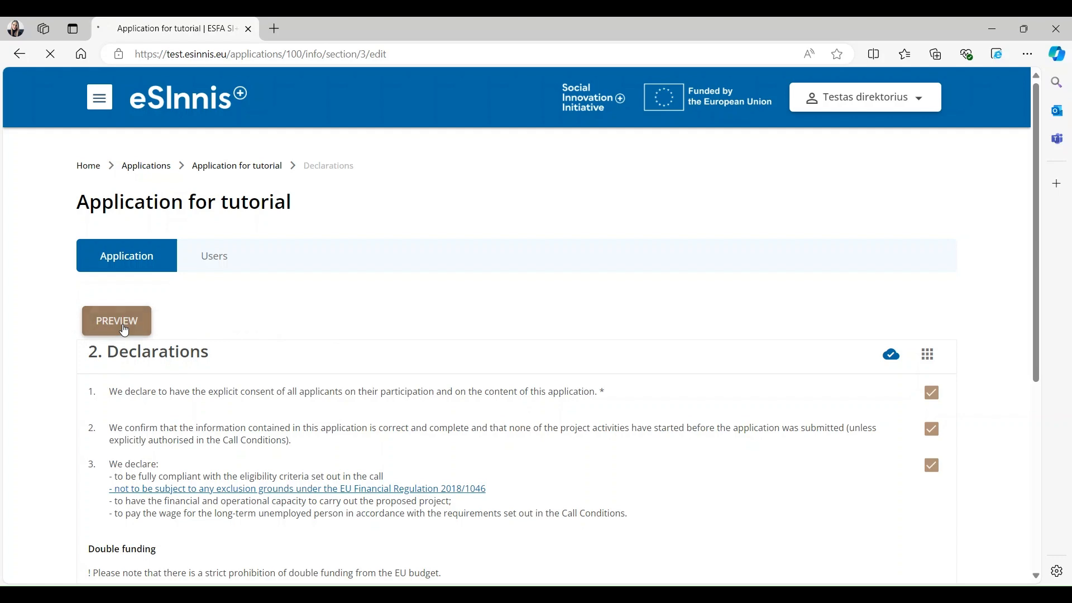
{"action": "scroll", "coordinate": [240, 430], "scroll_direction": "down", "scroll_amount": 9}
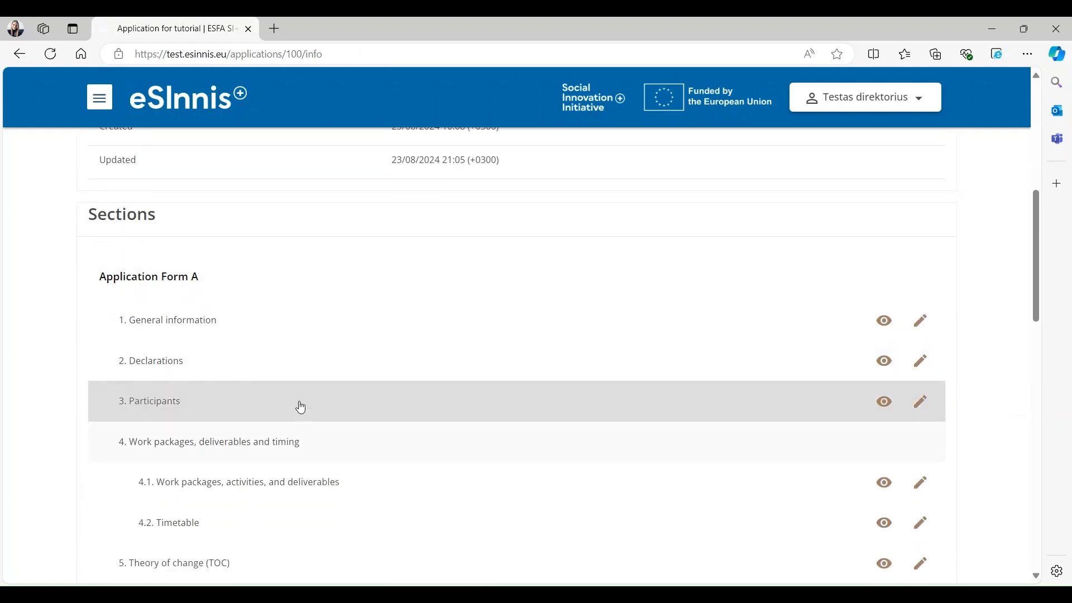
{"action": "left_click", "coordinate": [887, 409]}
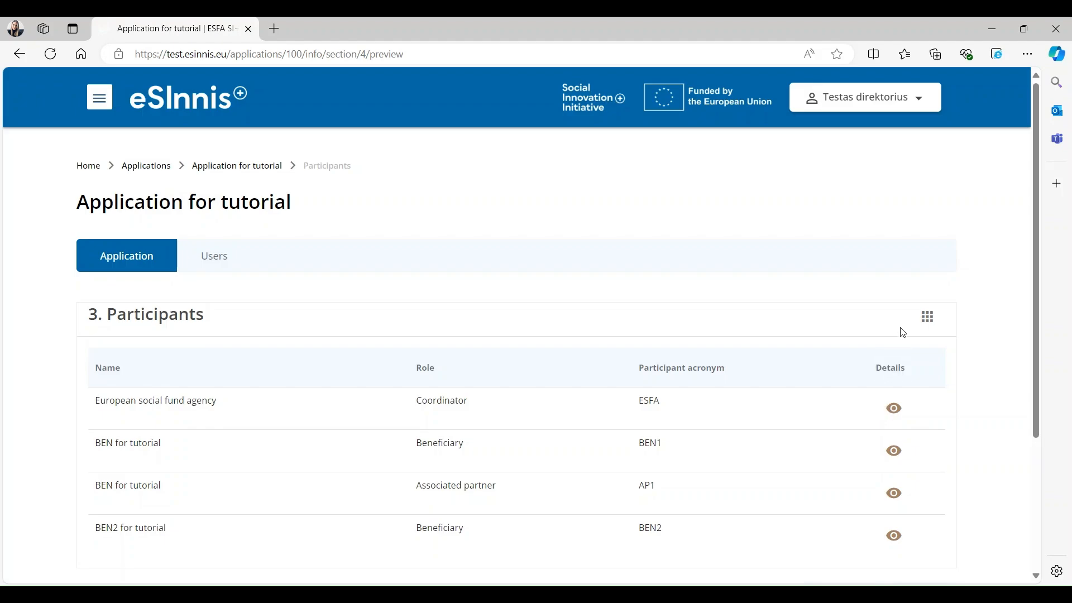
- Preview section 4.2 Timetable from the sections panel and return to the overview
{"action": "left_click", "coordinate": [928, 318]}
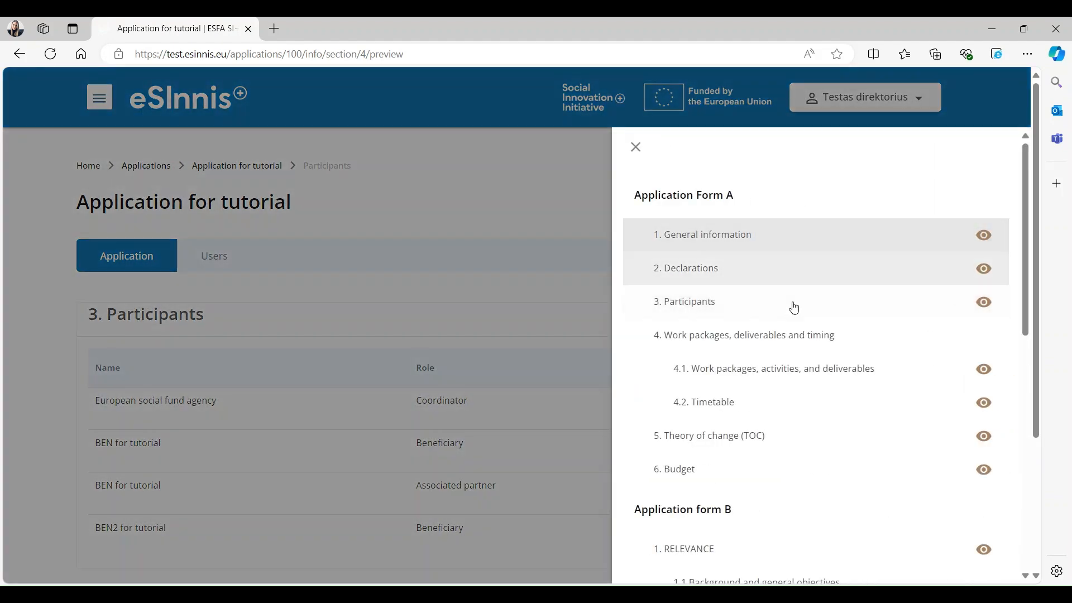
{"action": "left_click", "coordinate": [983, 403]}
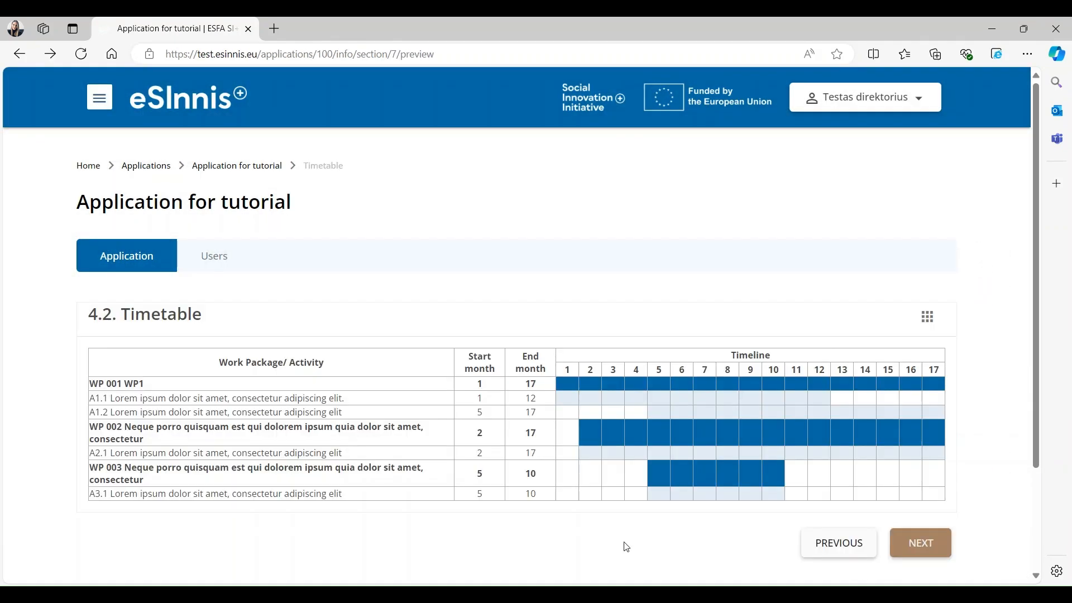
{"action": "left_click", "coordinate": [147, 259]}
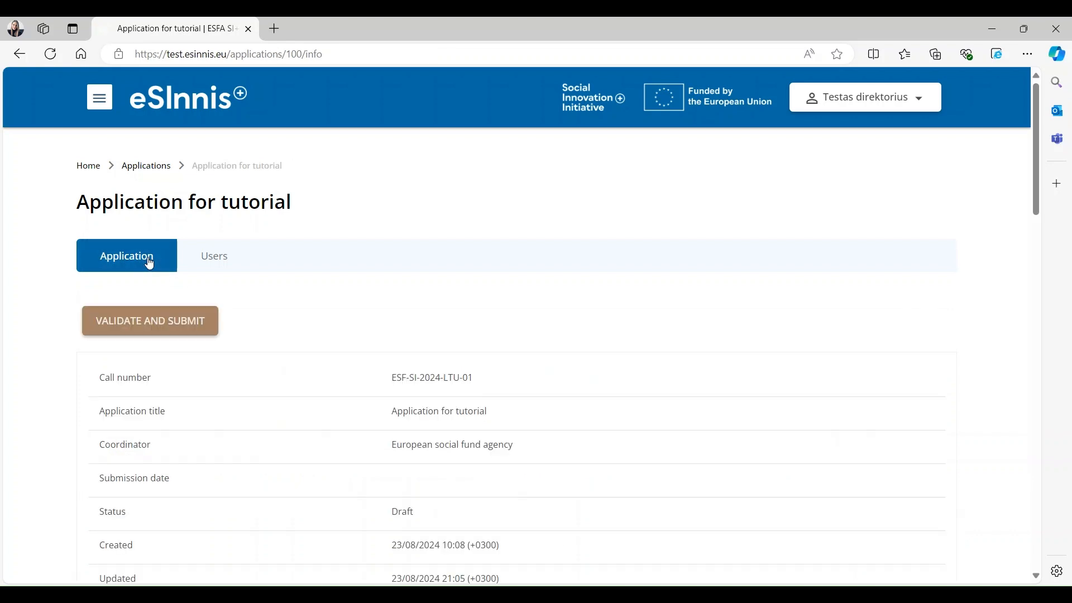
- Run validation and submit the application, giving number ESF-SI-2024-LTU-01-0016 with status Submitted
{"action": "left_click", "coordinate": [118, 324]}
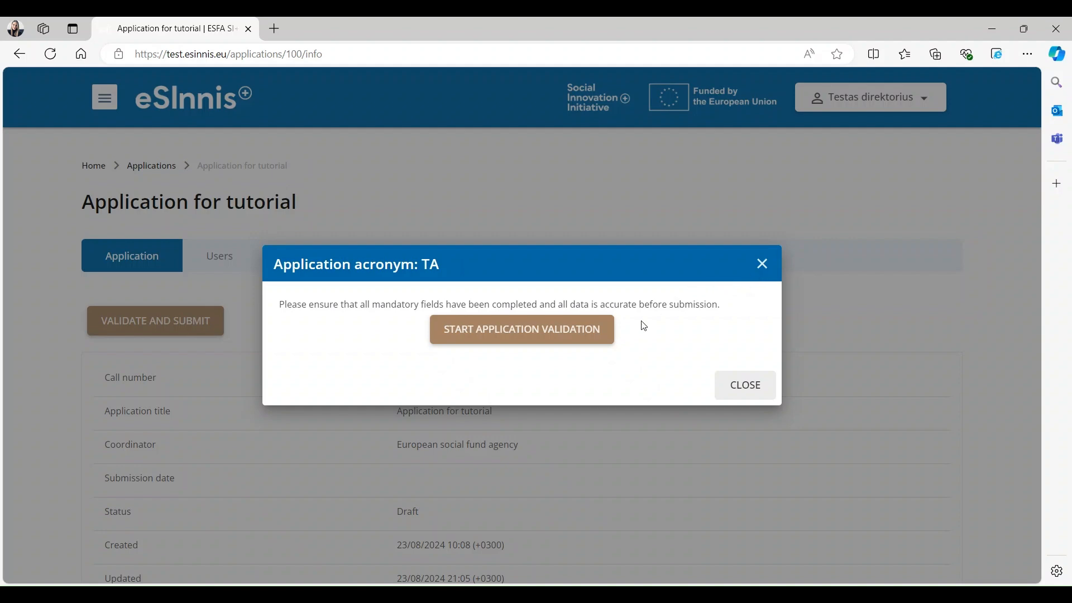
{"action": "left_click", "coordinate": [513, 338]}
{"action": "left_click", "coordinate": [502, 331]}
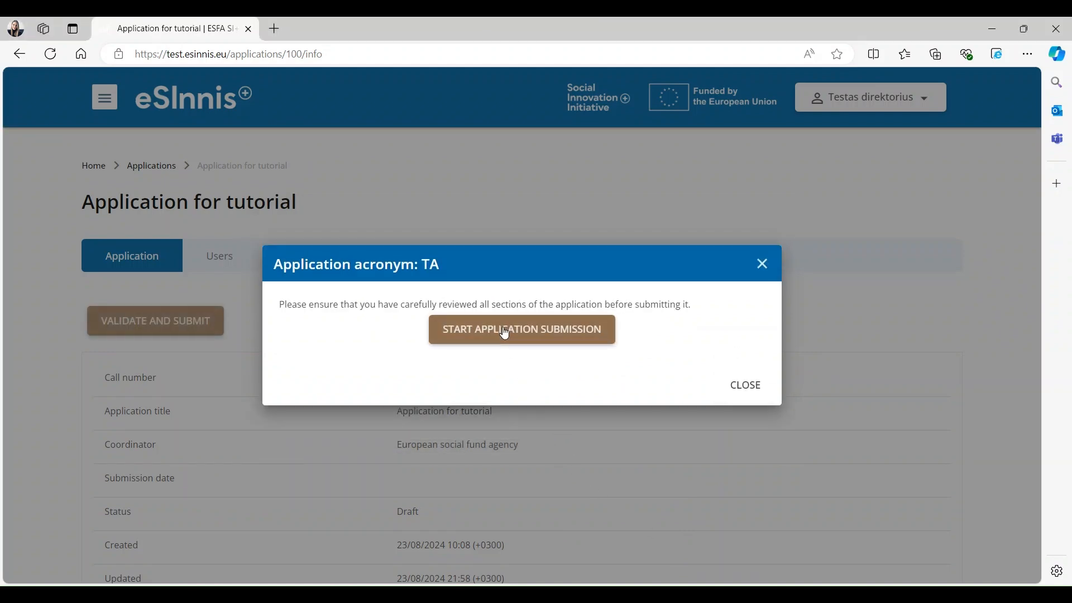
{"action": "left_click", "coordinate": [578, 337]}
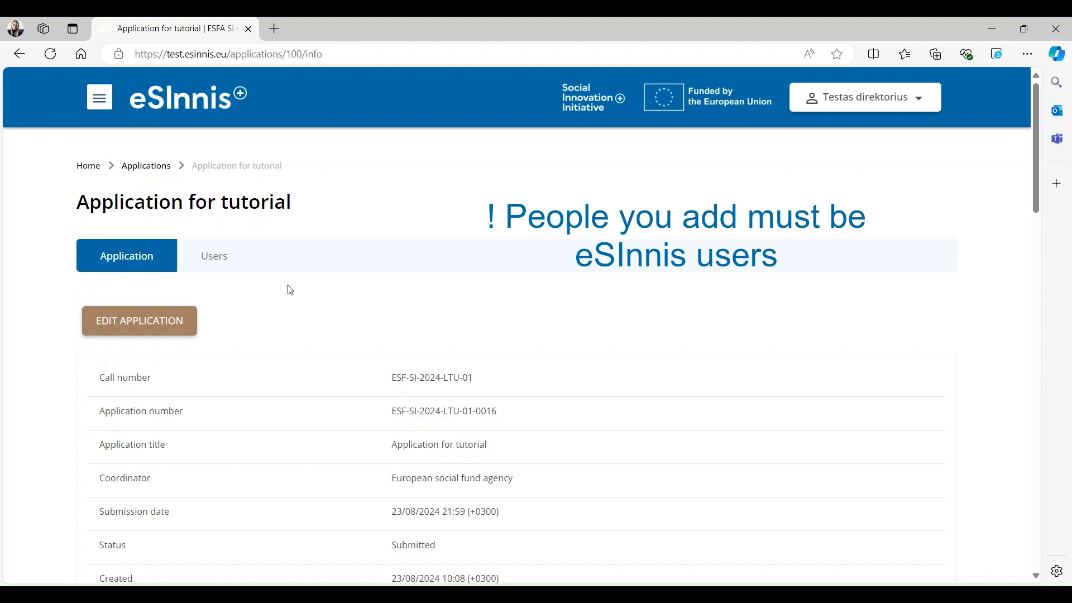
- Add the registered user by their e-mail as an application member with edit permission
{"action": "left_click", "coordinate": [231, 262]}
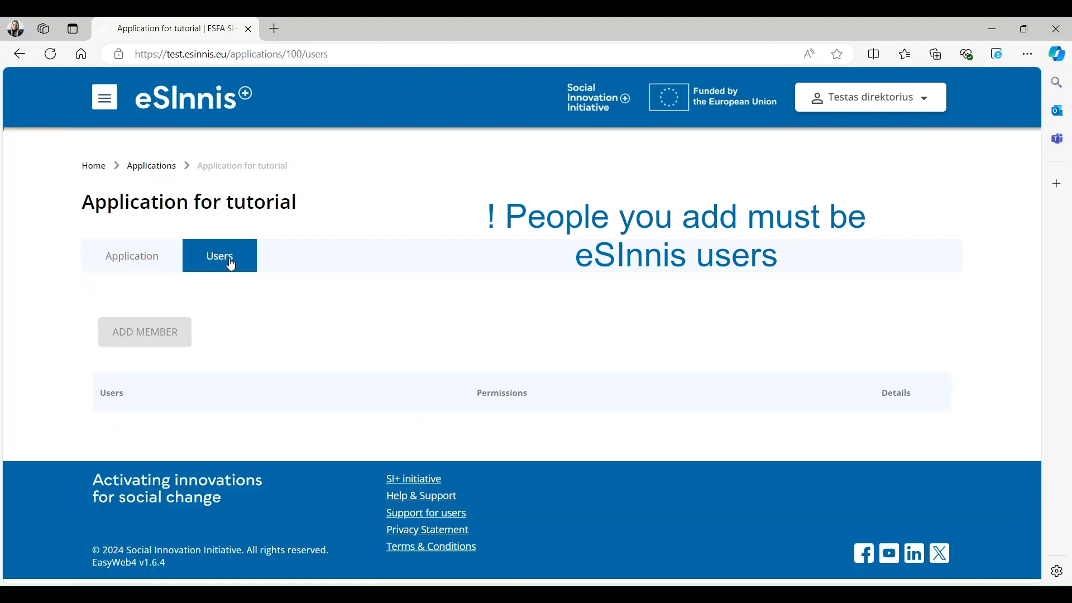
{"action": "left_click", "coordinate": [167, 339]}
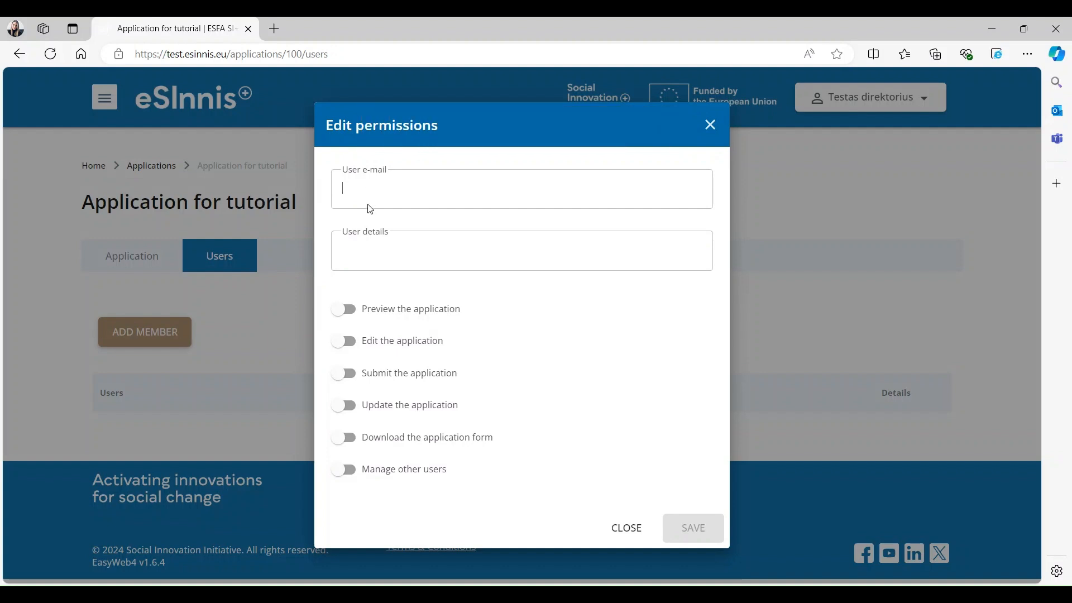
{"action": "key", "text": "Tab"}
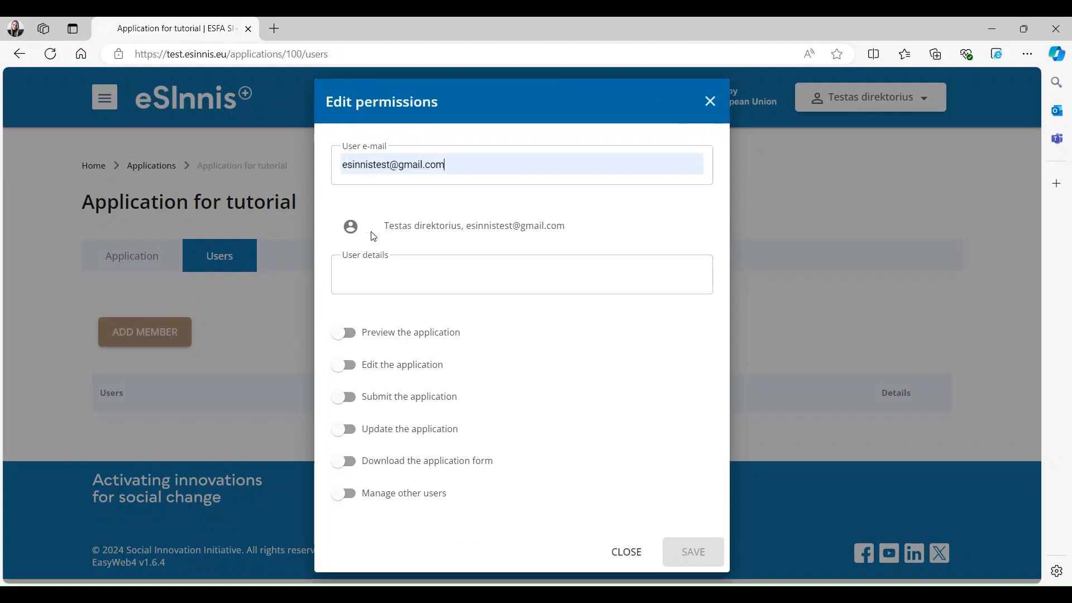
{"action": "left_click", "coordinate": [418, 233]}
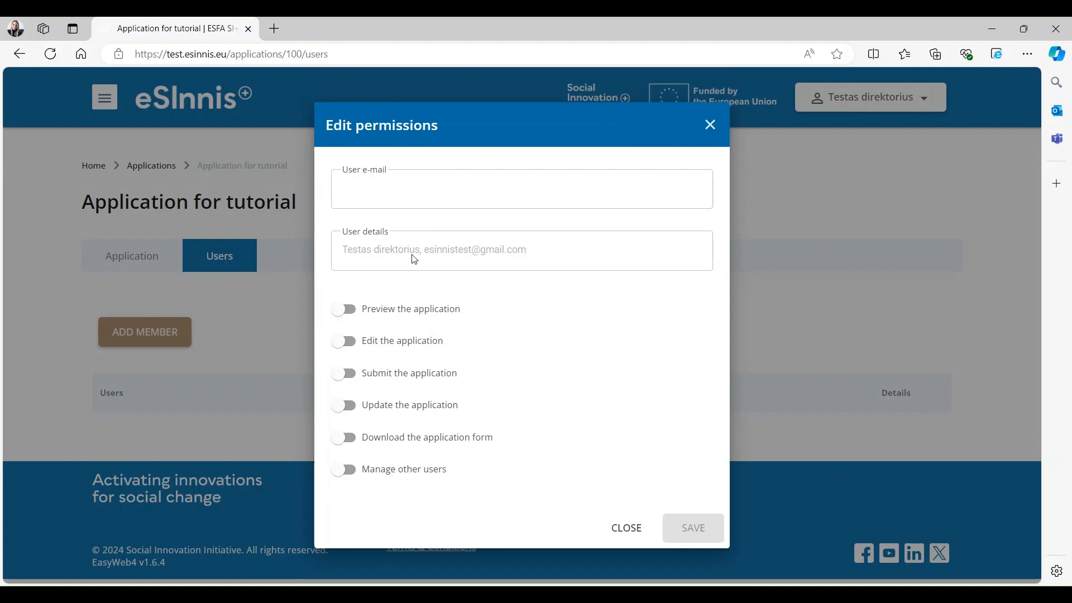
{"action": "left_click", "coordinate": [360, 348]}
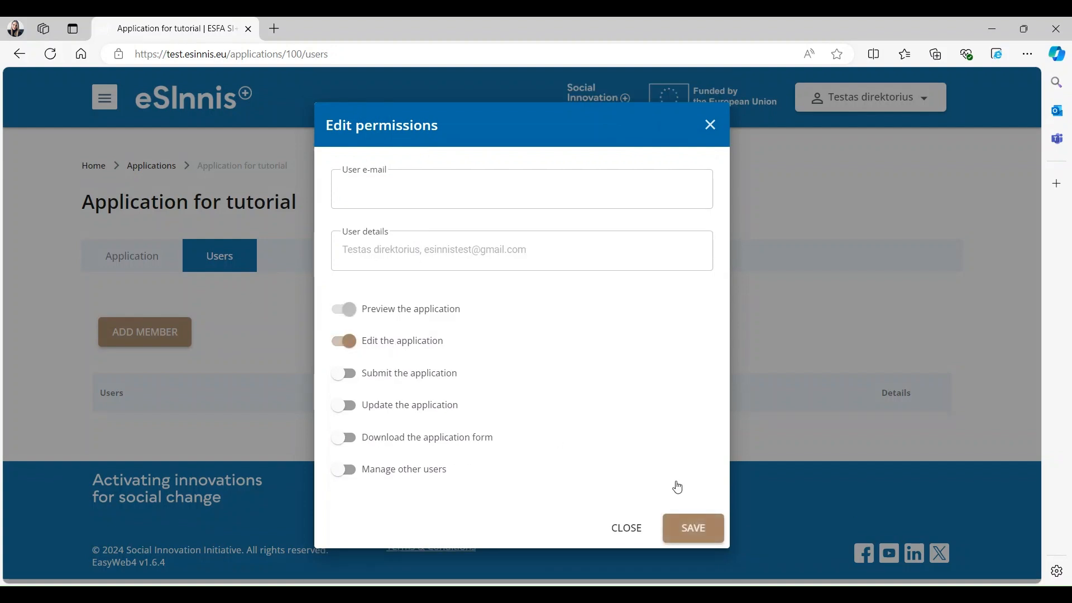
{"action": "left_click", "coordinate": [704, 535]}
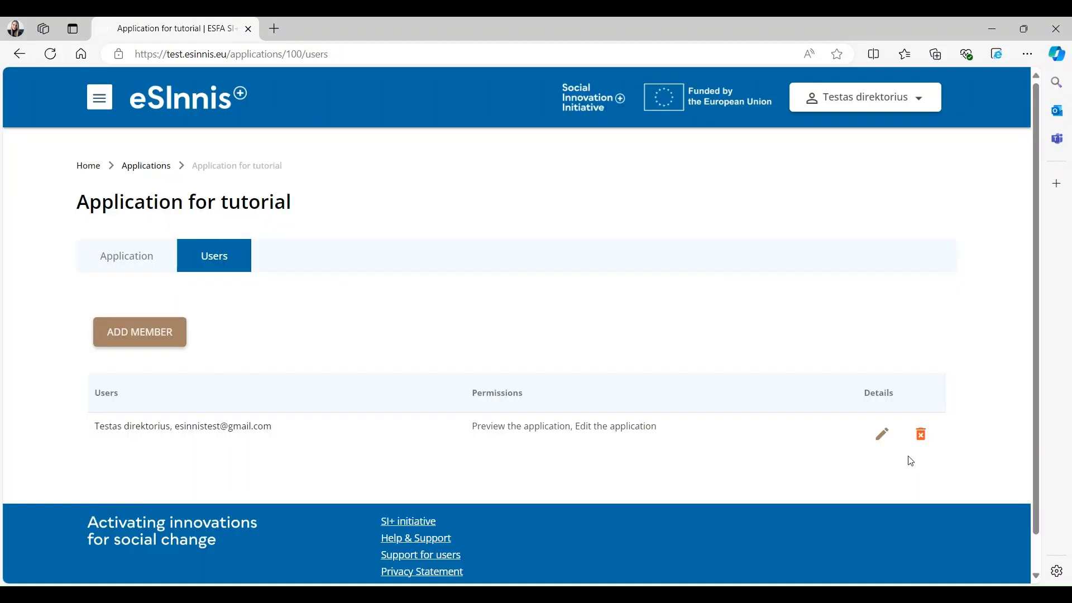
- Remove the member's edit right so only Preview the application remains
{"action": "left_click", "coordinate": [883, 435]}
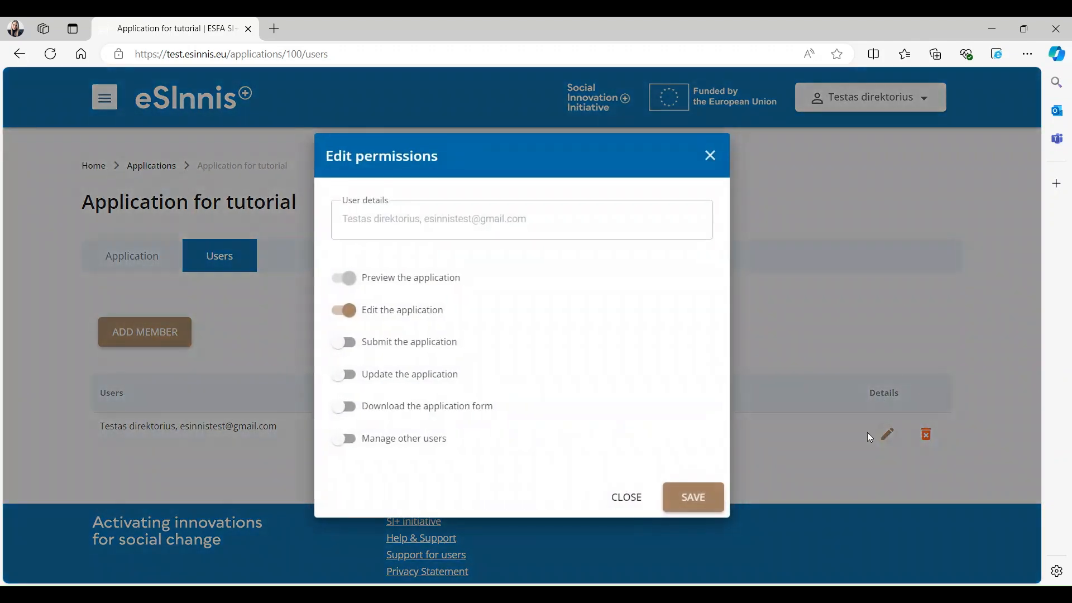
{"action": "left_click", "coordinate": [337, 311]}
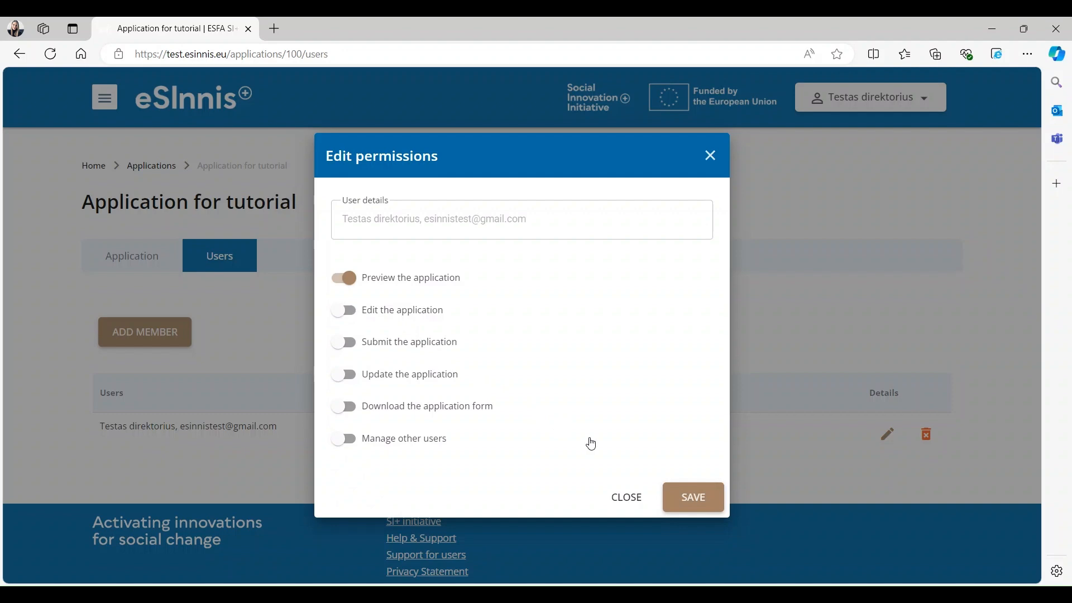
{"action": "left_click", "coordinate": [694, 497]}
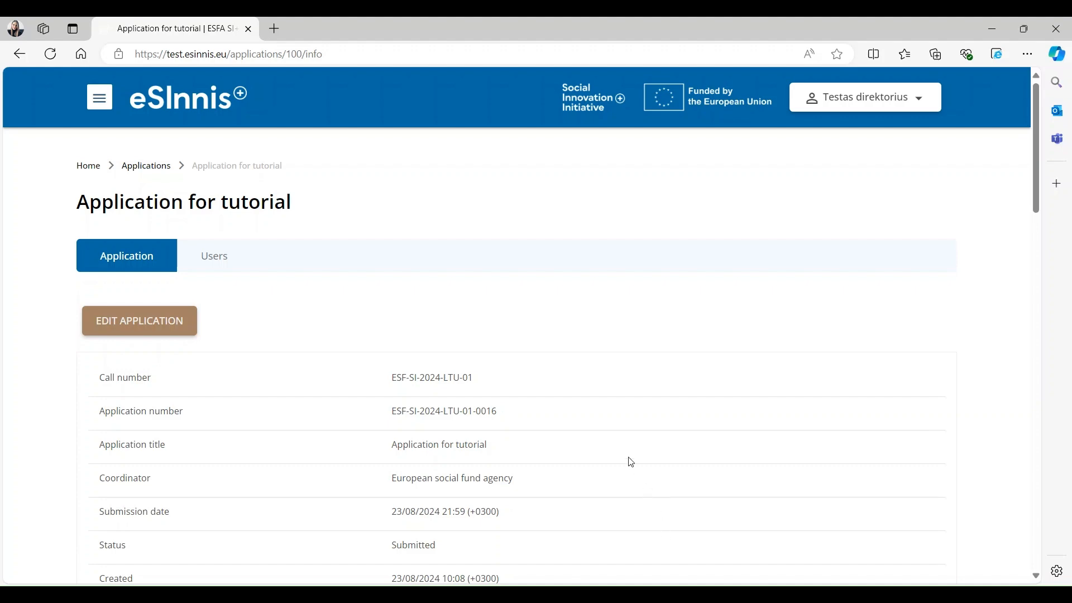
- Return the submitted application for correction and open 1. General information for editing
{"action": "left_click", "coordinate": [160, 332]}
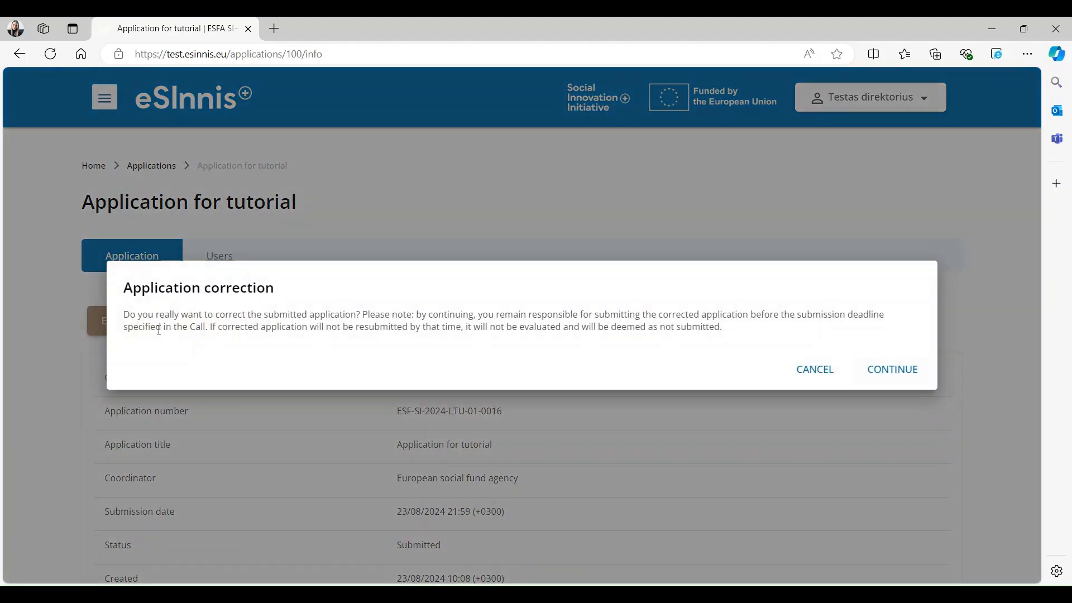
{"action": "left_click", "coordinate": [893, 369]}
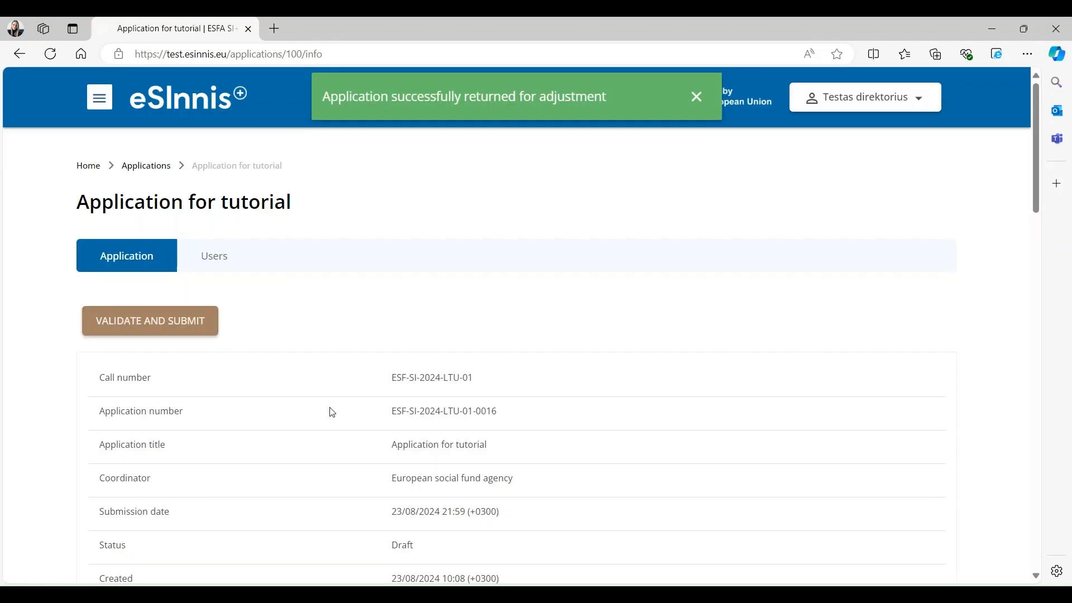
{"action": "scroll", "coordinate": [324, 408], "scroll_direction": "down", "scroll_amount": 8}
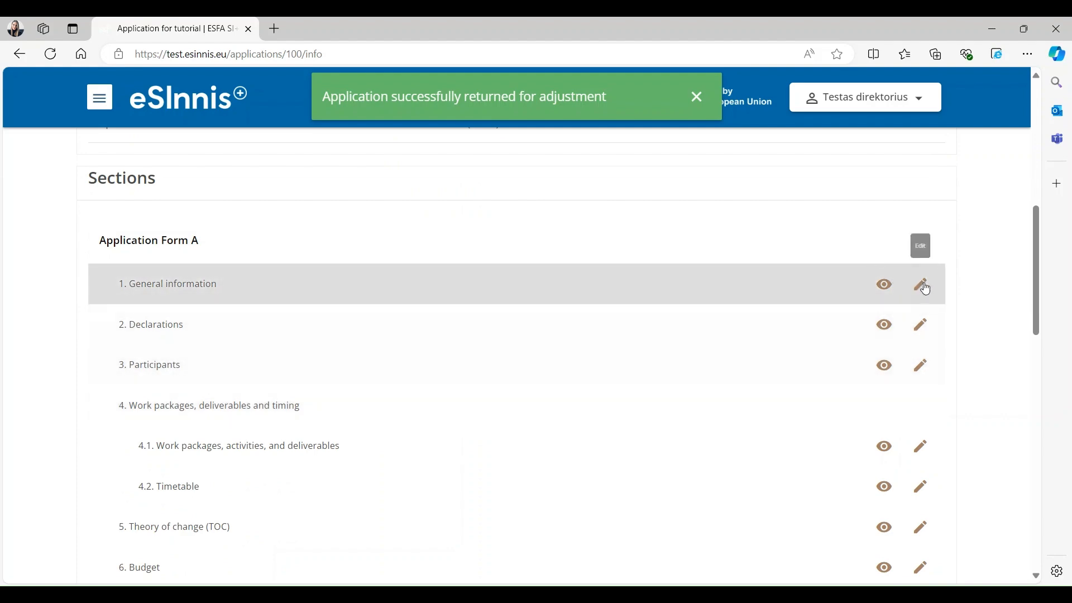
{"action": "left_click", "coordinate": [922, 284]}
{"action": "scroll", "coordinate": [614, 395], "scroll_direction": "down", "scroll_amount": 8}
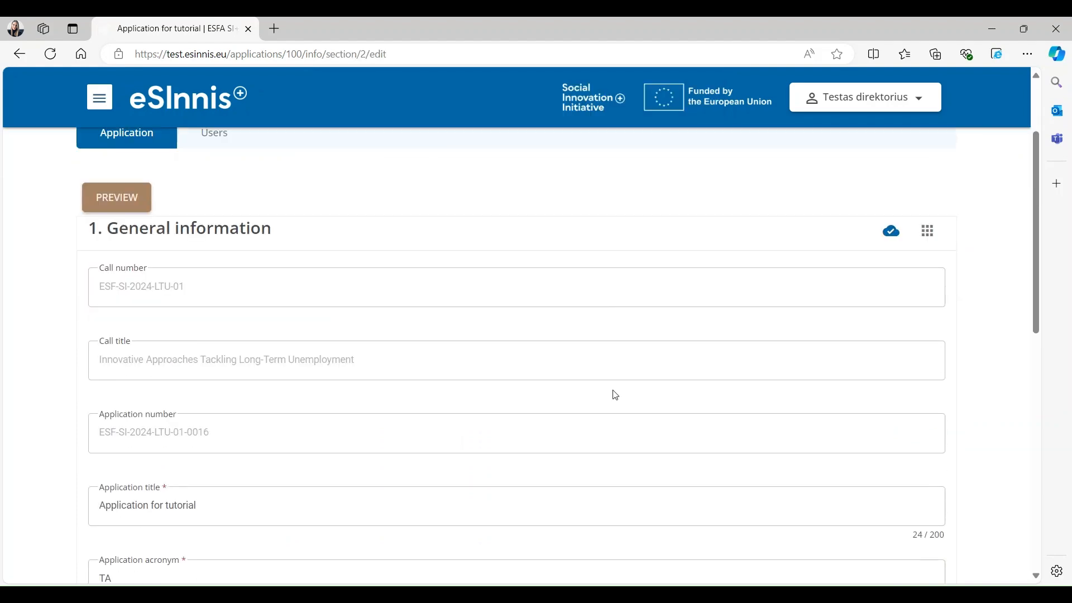
{"action": "scroll", "coordinate": [610, 430], "scroll_direction": "up", "scroll_amount": 8}
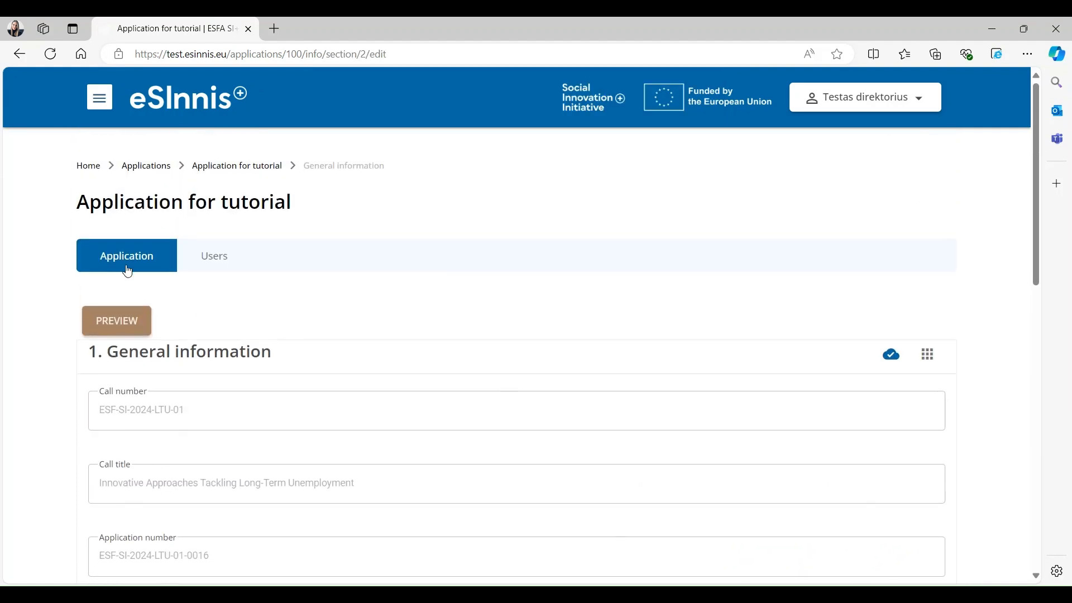
{"action": "left_click", "coordinate": [121, 263]}
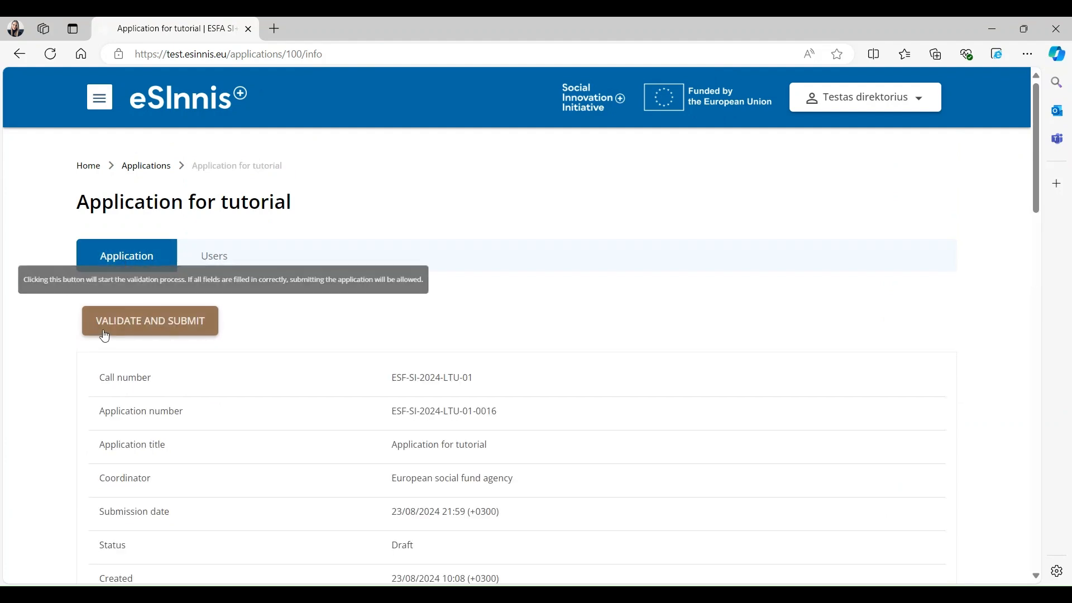
- Validate and resubmit the application, then highlight its Submitted status
{"action": "left_click", "coordinate": [123, 323]}
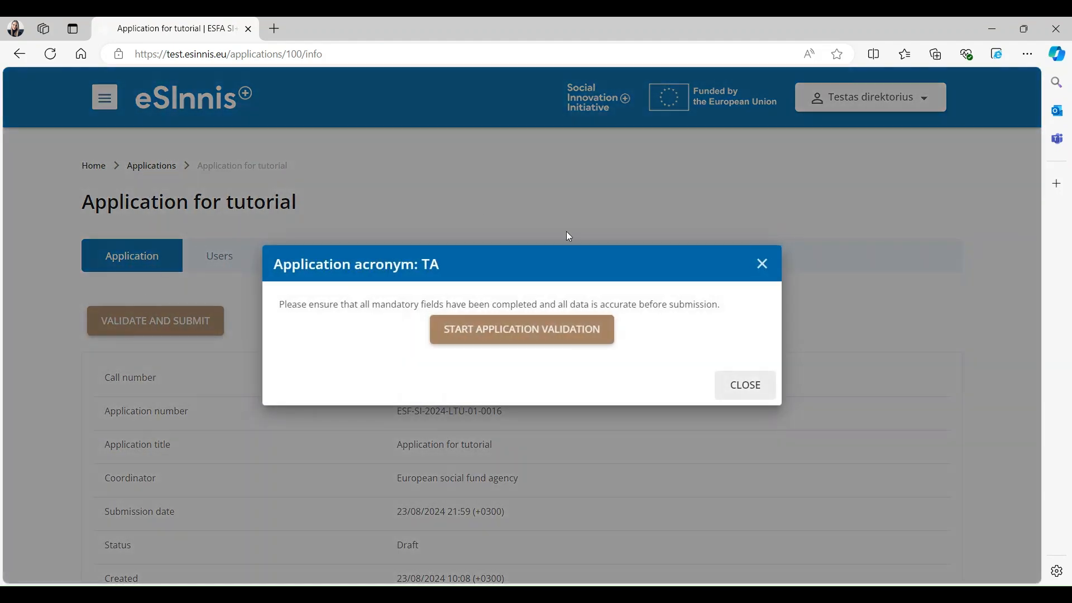
{"action": "left_click", "coordinate": [581, 333]}
{"action": "left_click", "coordinate": [581, 335]}
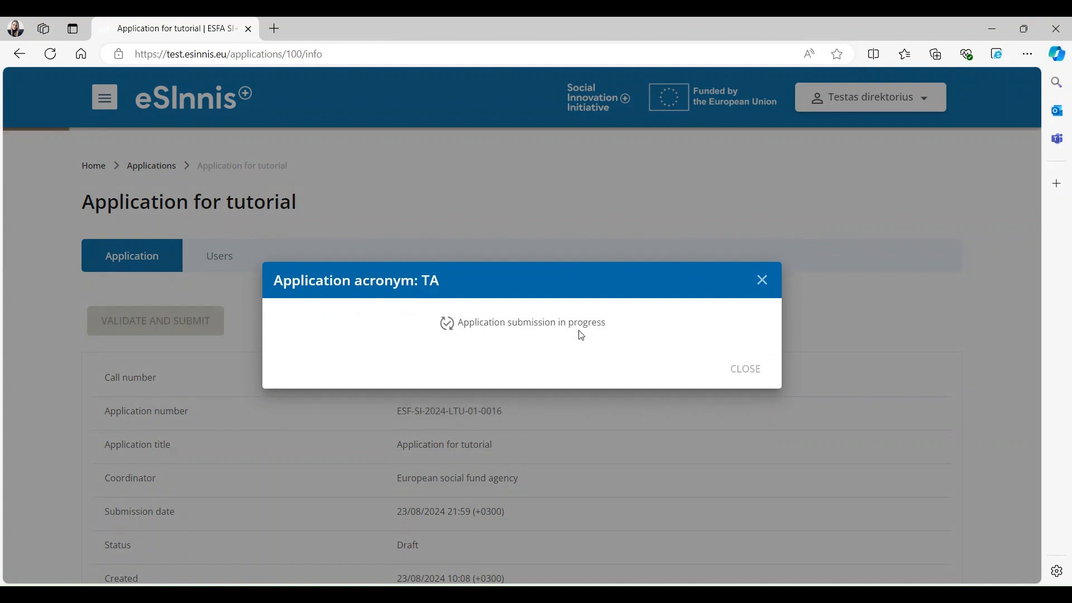
{"action": "left_click", "coordinate": [582, 336]}
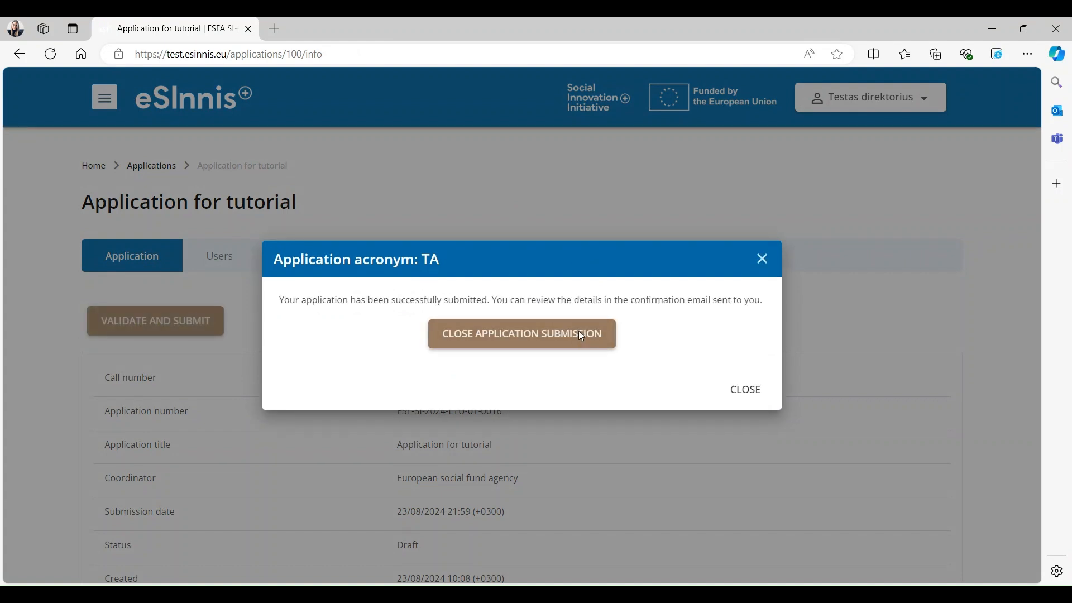
{"action": "left_click_drag", "start_coordinate": [375, 565], "coordinate": [445, 560]}
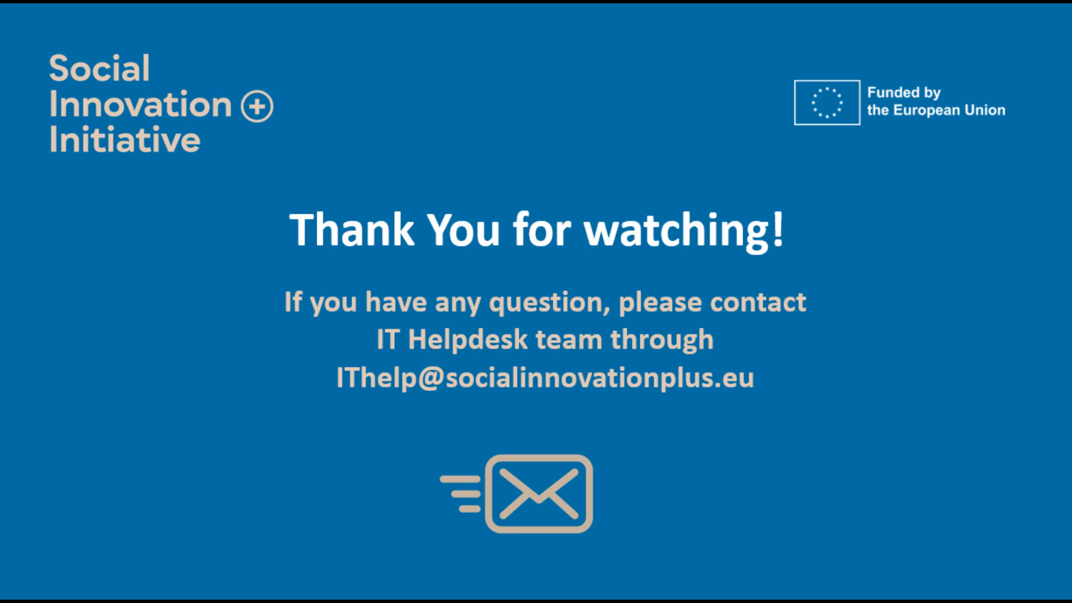